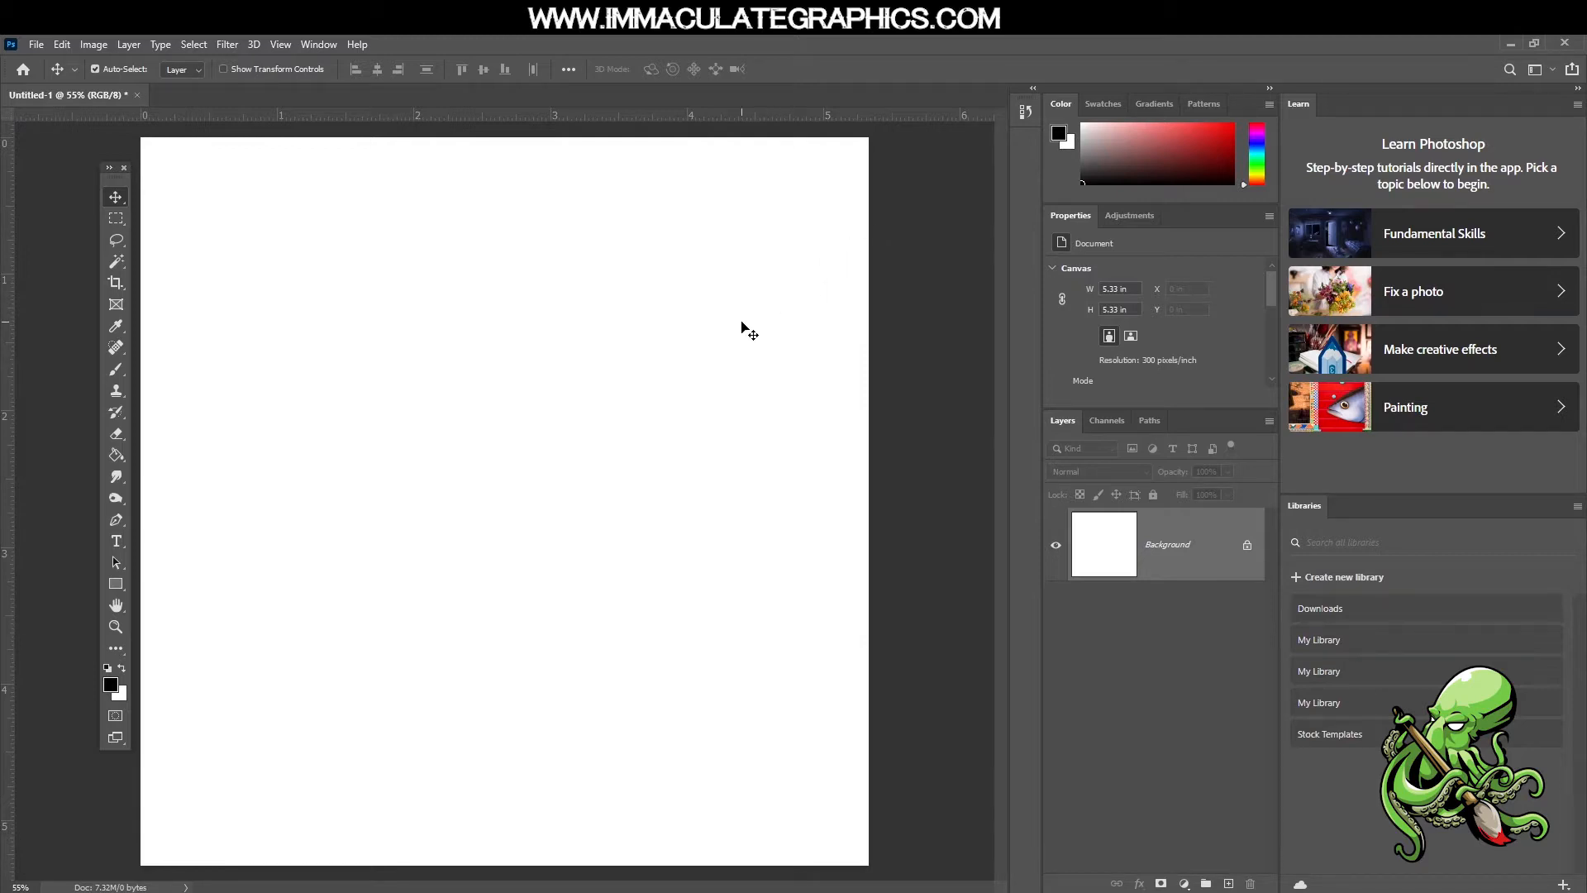
Move the floating tools panel clear of the canvas and activate the Horizontal Type Tool
{"action": "key", "text": "t"}
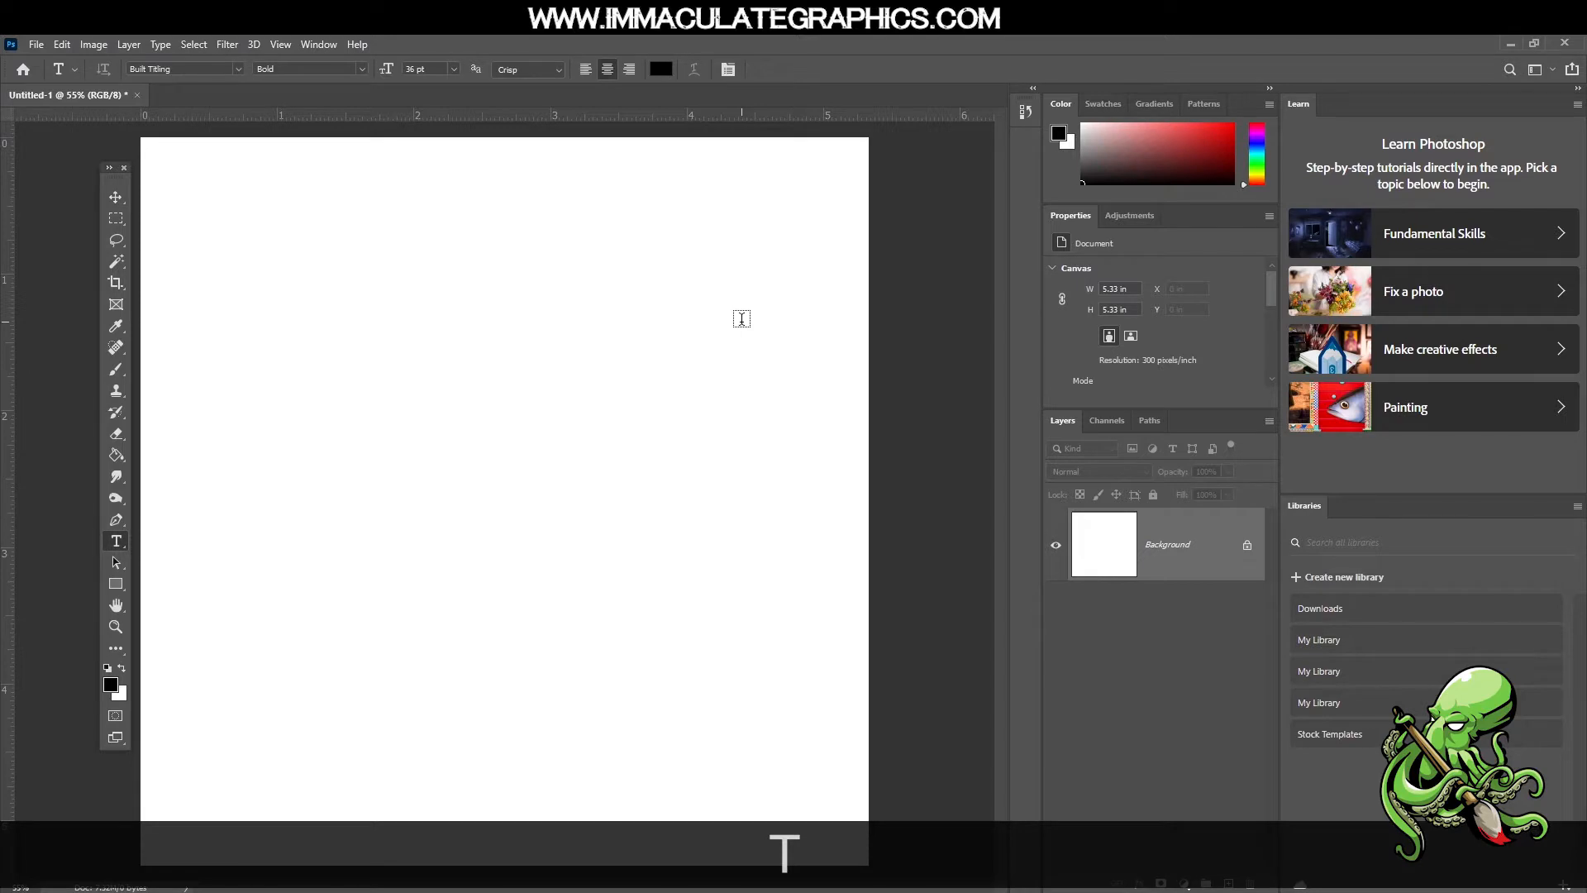
{"action": "mouse_move", "coordinate": [116, 176]}
{"action": "left_mouse_down"}
{"action": "mouse_move", "coordinate": [88, 198]}
{"action": "mouse_move", "coordinate": [79, 176]}
{"action": "left_mouse_up"}
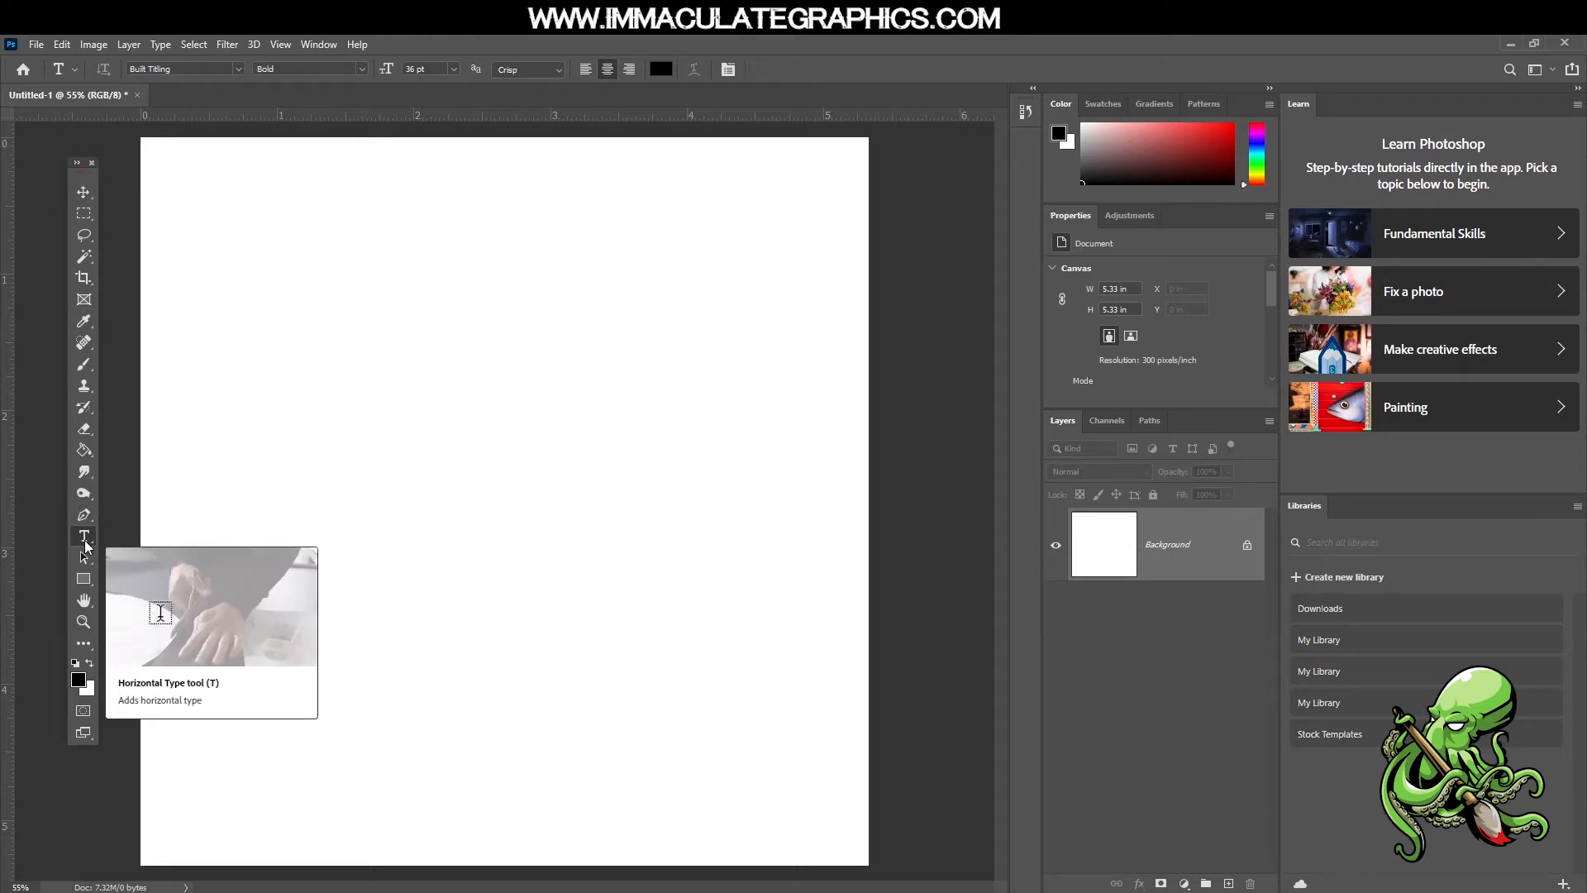
{"action": "right_click", "coordinate": [85, 545]}
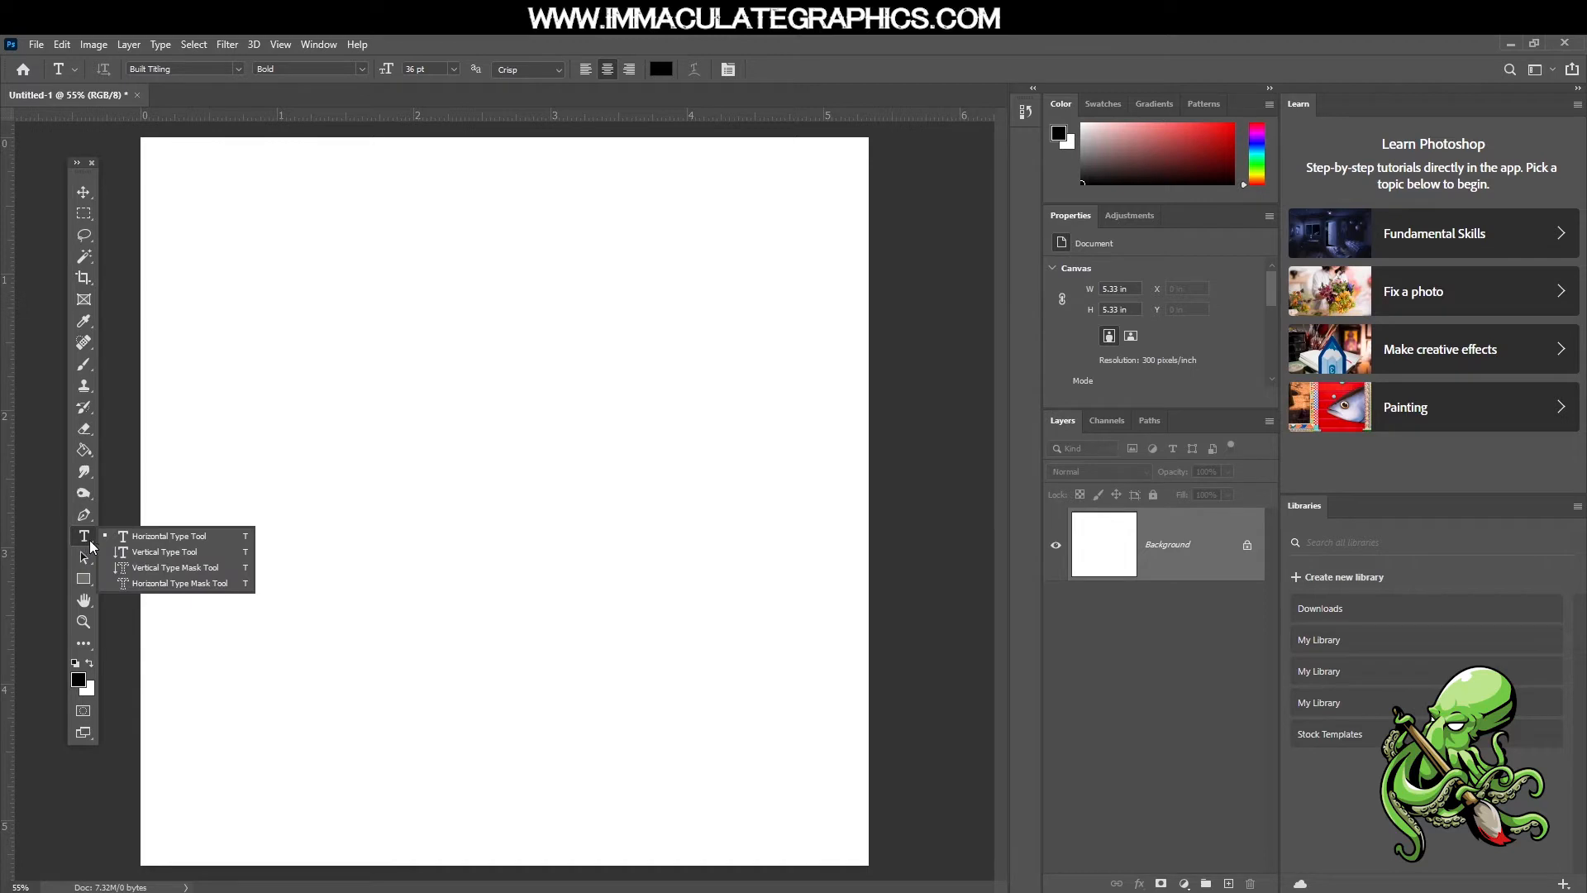
{"action": "left_click", "coordinate": [144, 540]}
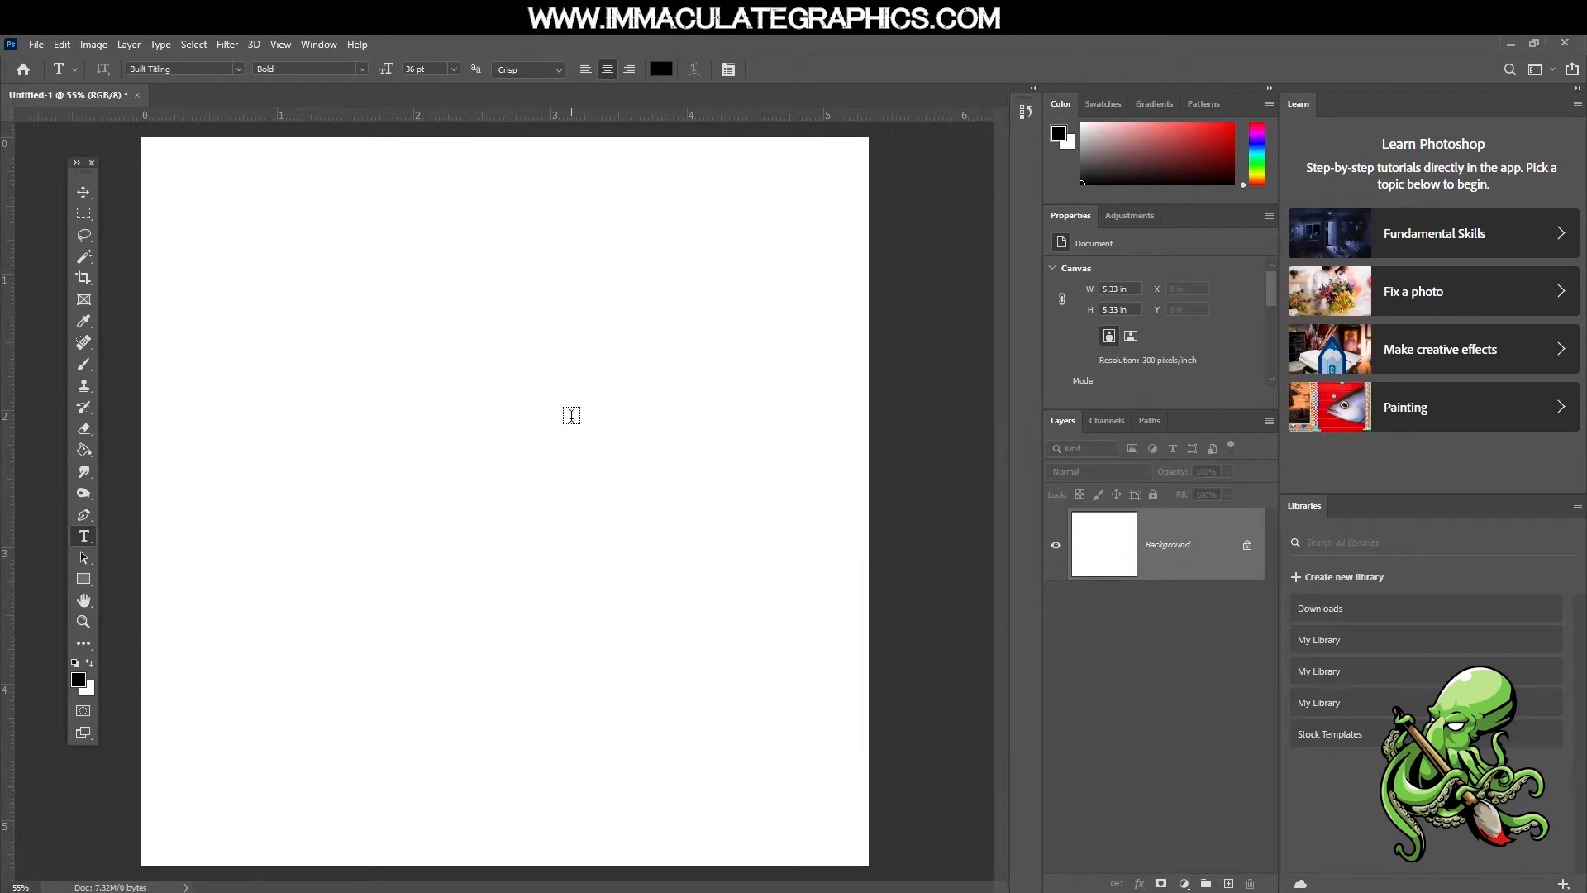
Reset the Essentials workspace to its default layout
{"action": "left_click", "coordinate": [315, 47]}
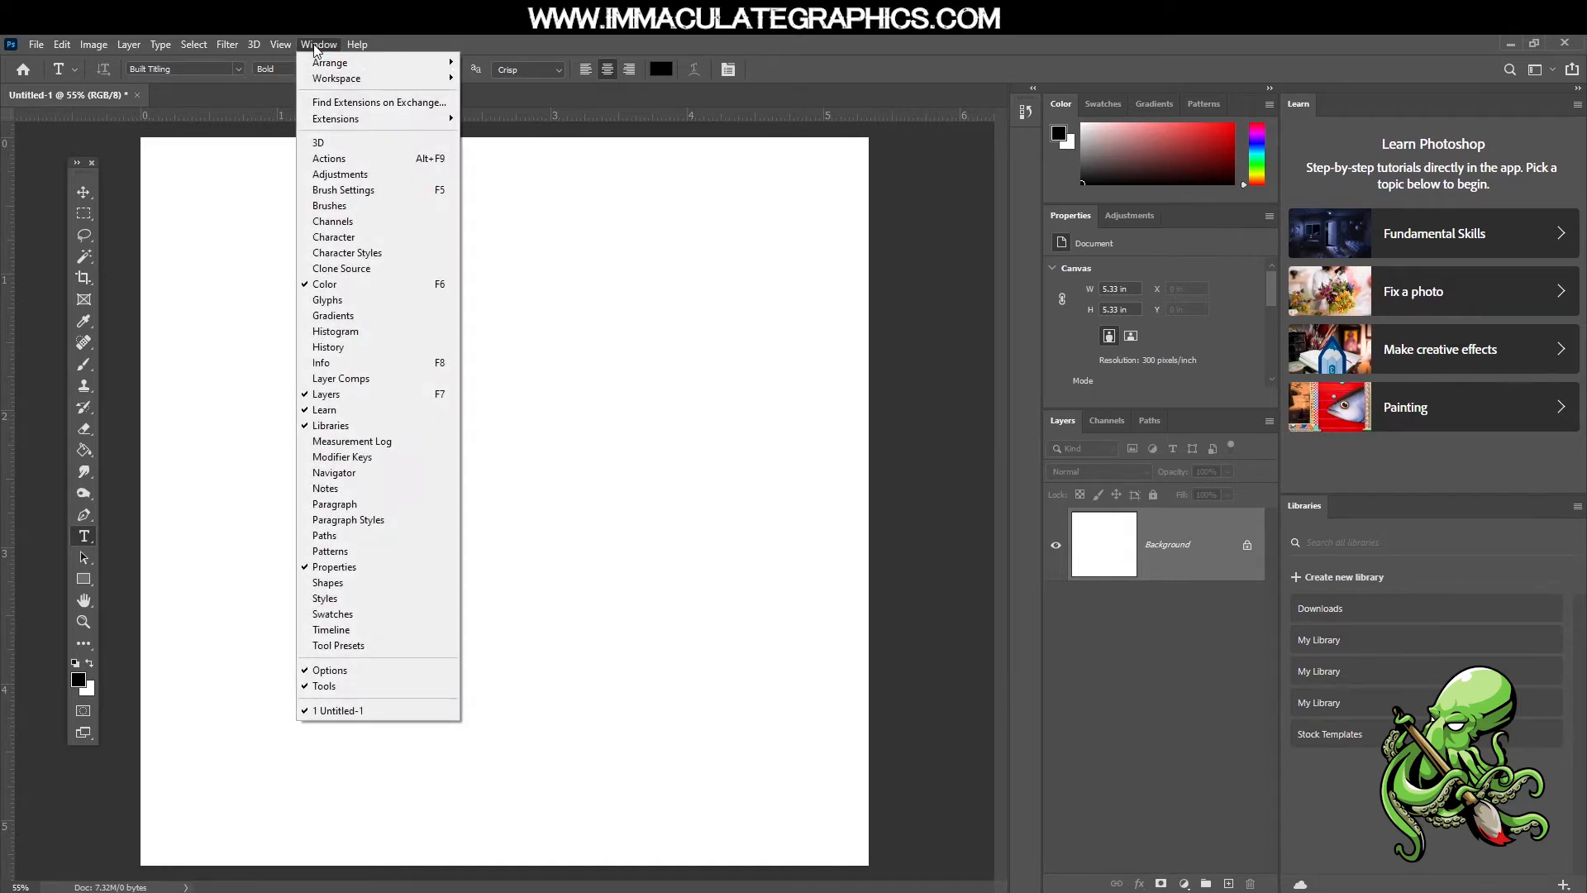
{"action": "mouse_move", "coordinate": [322, 84]}
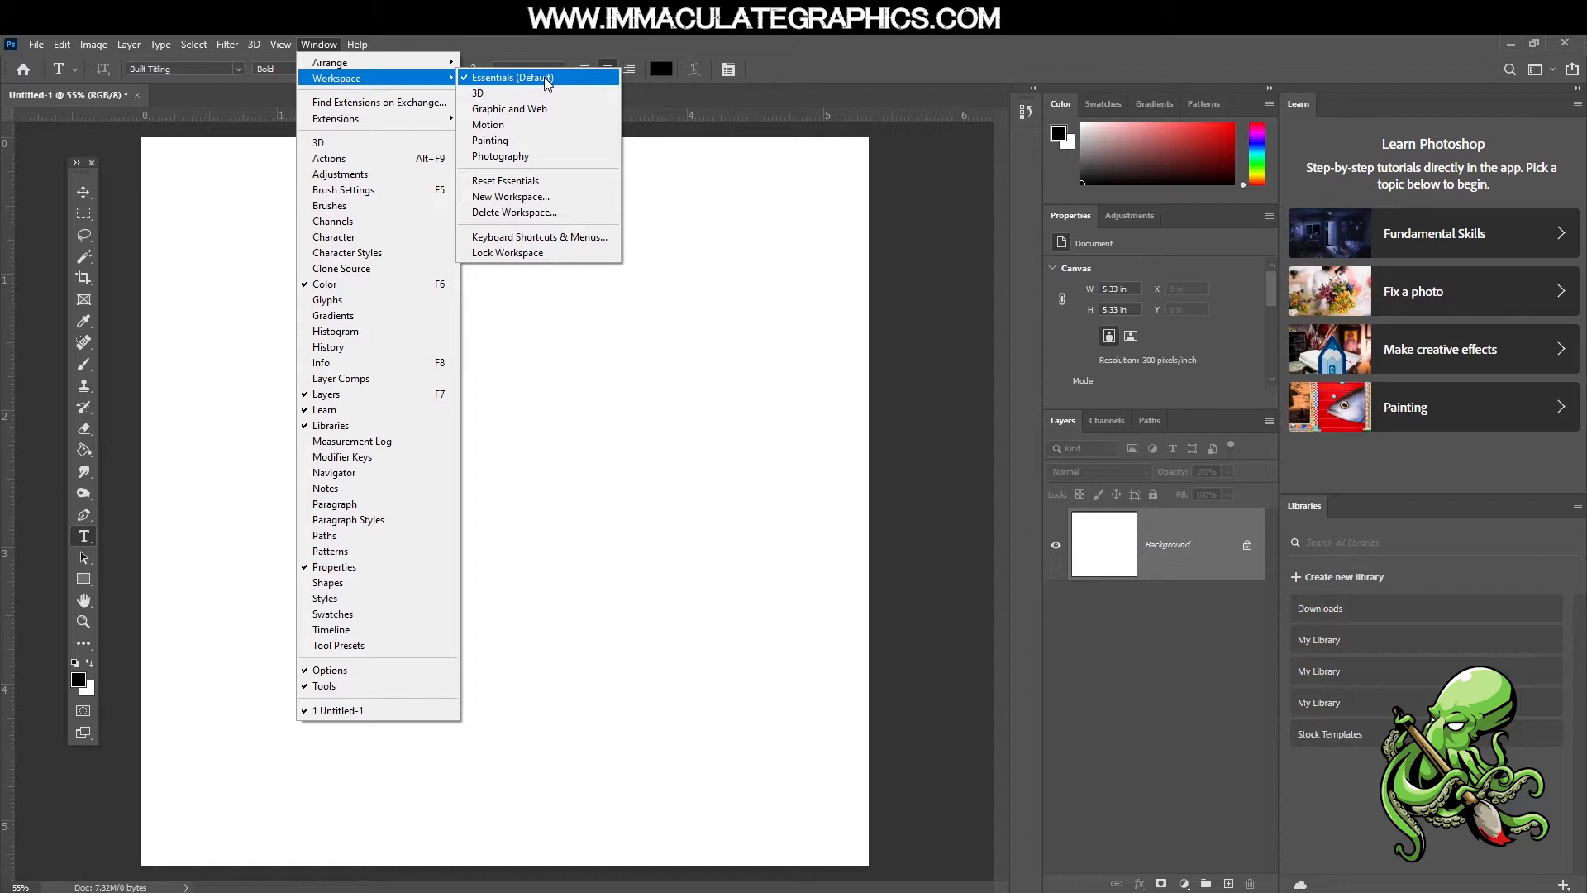
{"action": "left_click", "coordinate": [529, 183]}
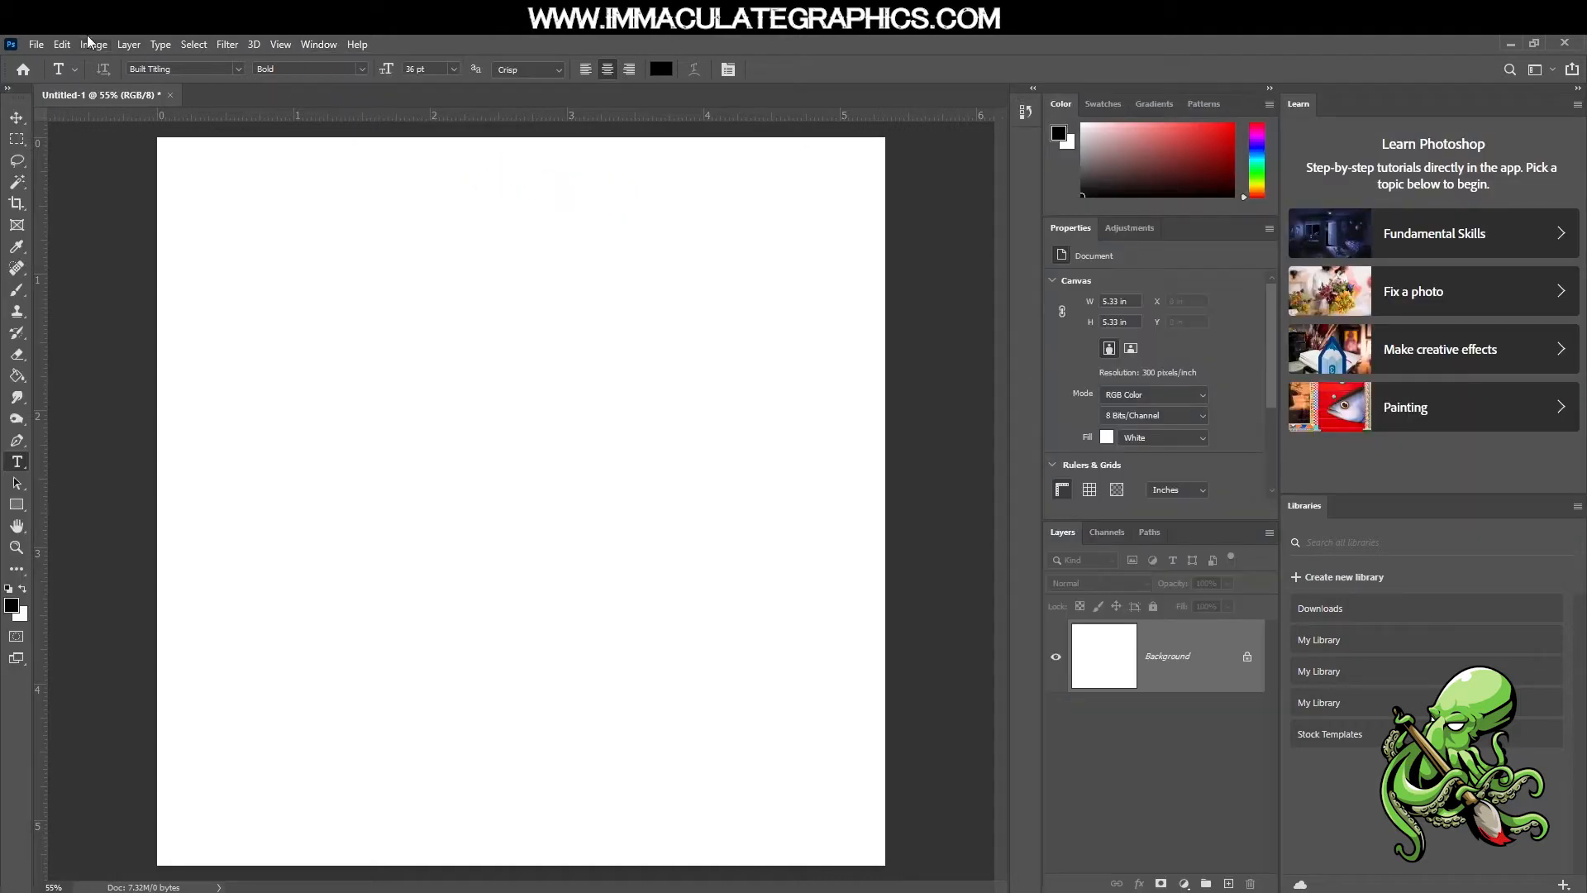
Undock the tools panel, float it in the space beside the canvas, and switch to the Type tool
{"action": "left_click", "coordinate": [16, 116]}
{"action": "left_click_drag", "start_coordinate": [23, 101], "coordinate": [116, 206]}
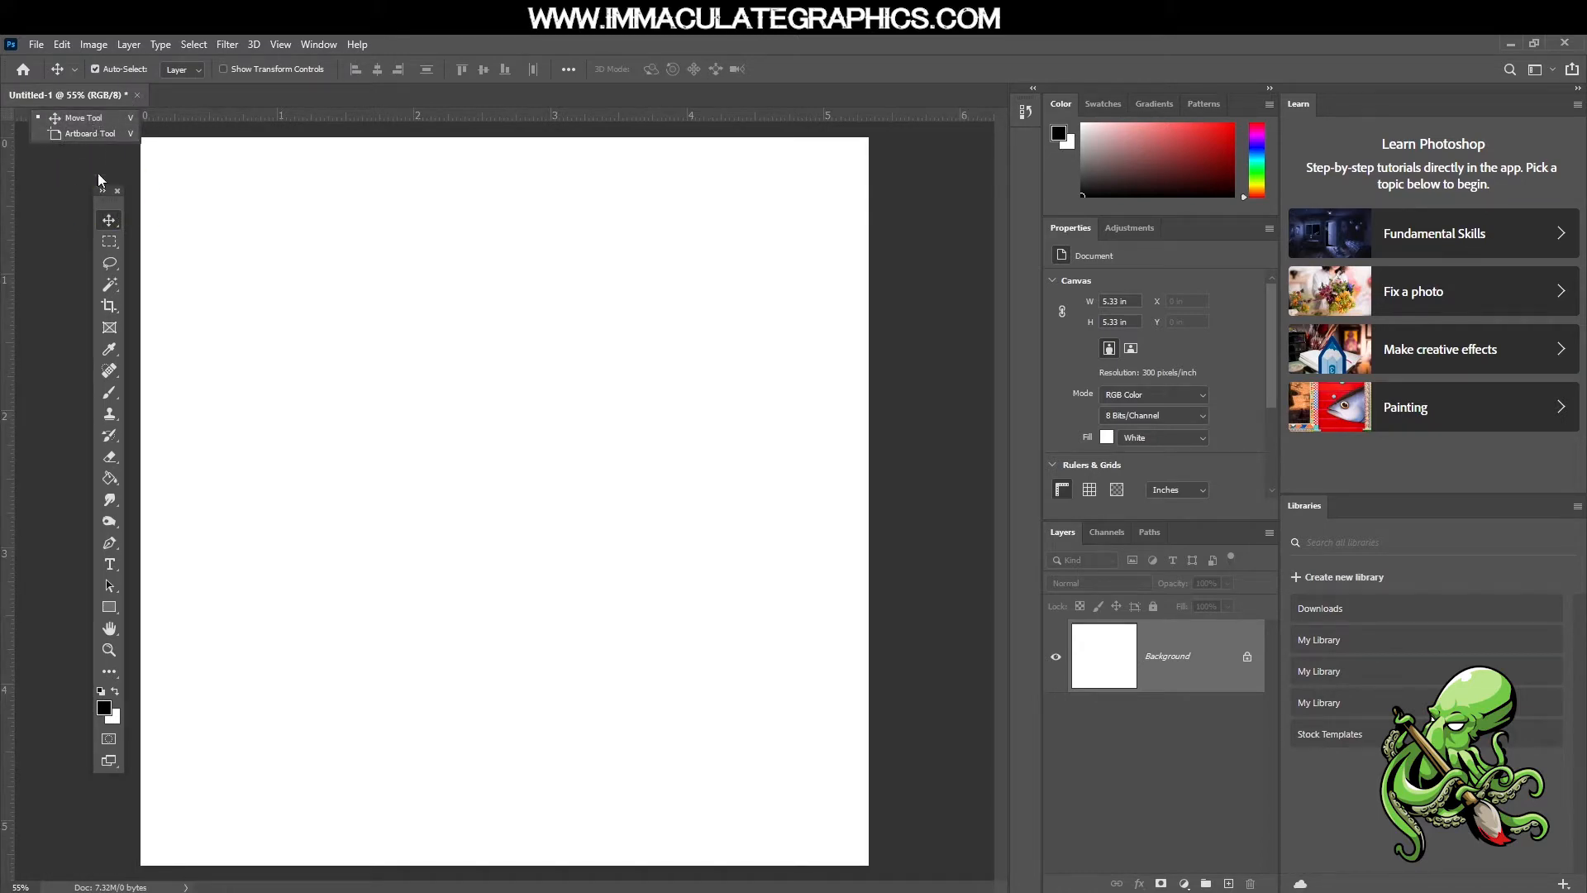
{"action": "left_click", "coordinate": [109, 240]}
{"action": "left_click", "coordinate": [109, 220]}
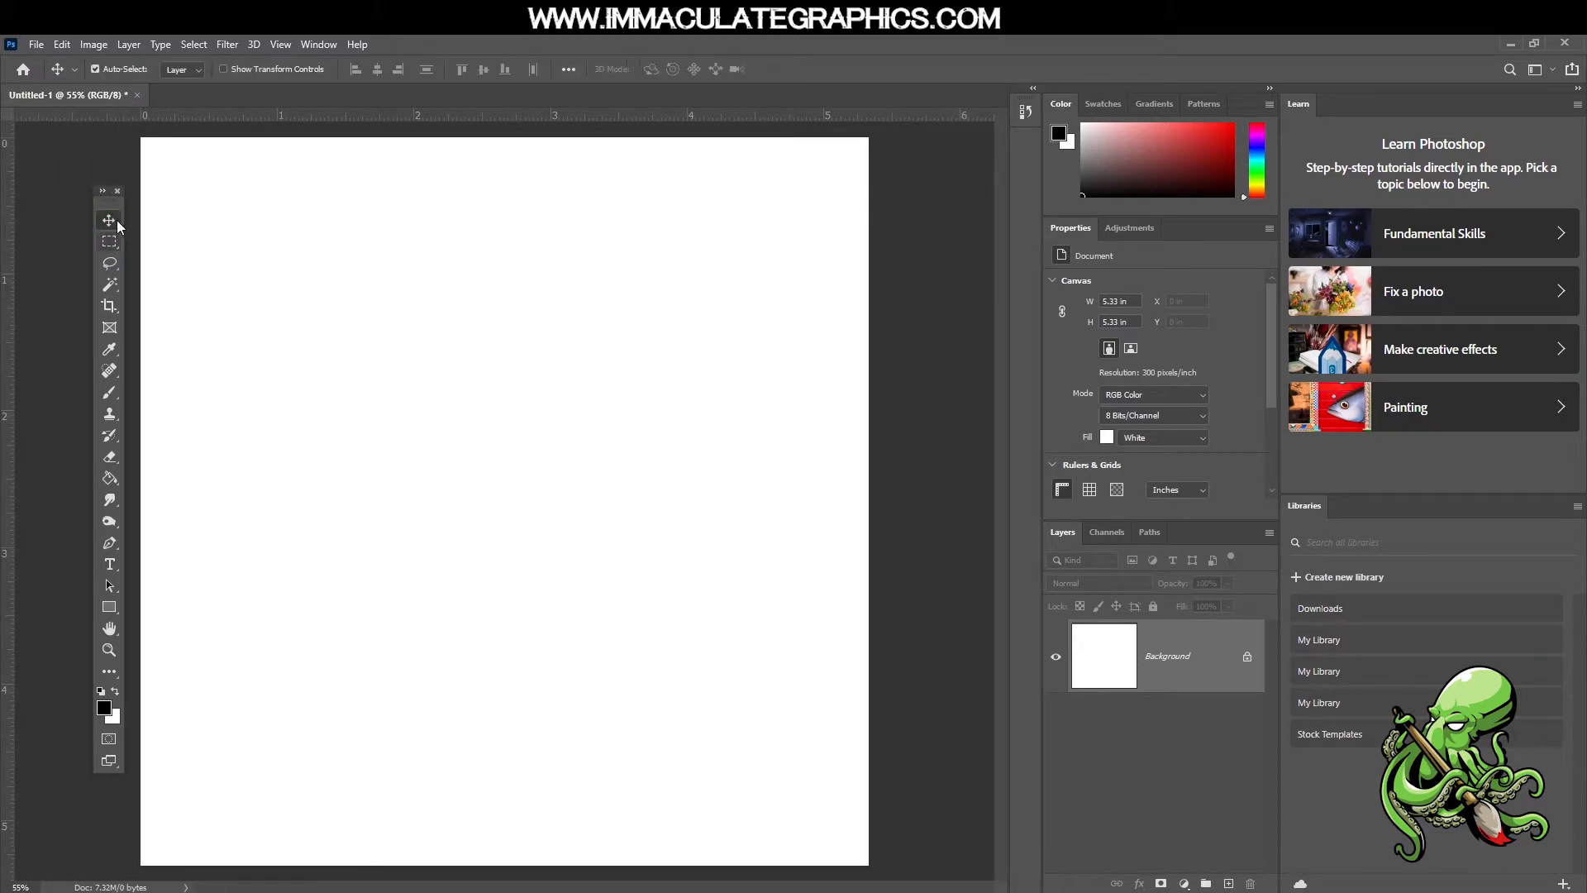
{"action": "left_click_drag", "start_coordinate": [109, 204], "coordinate": [68, 166]}
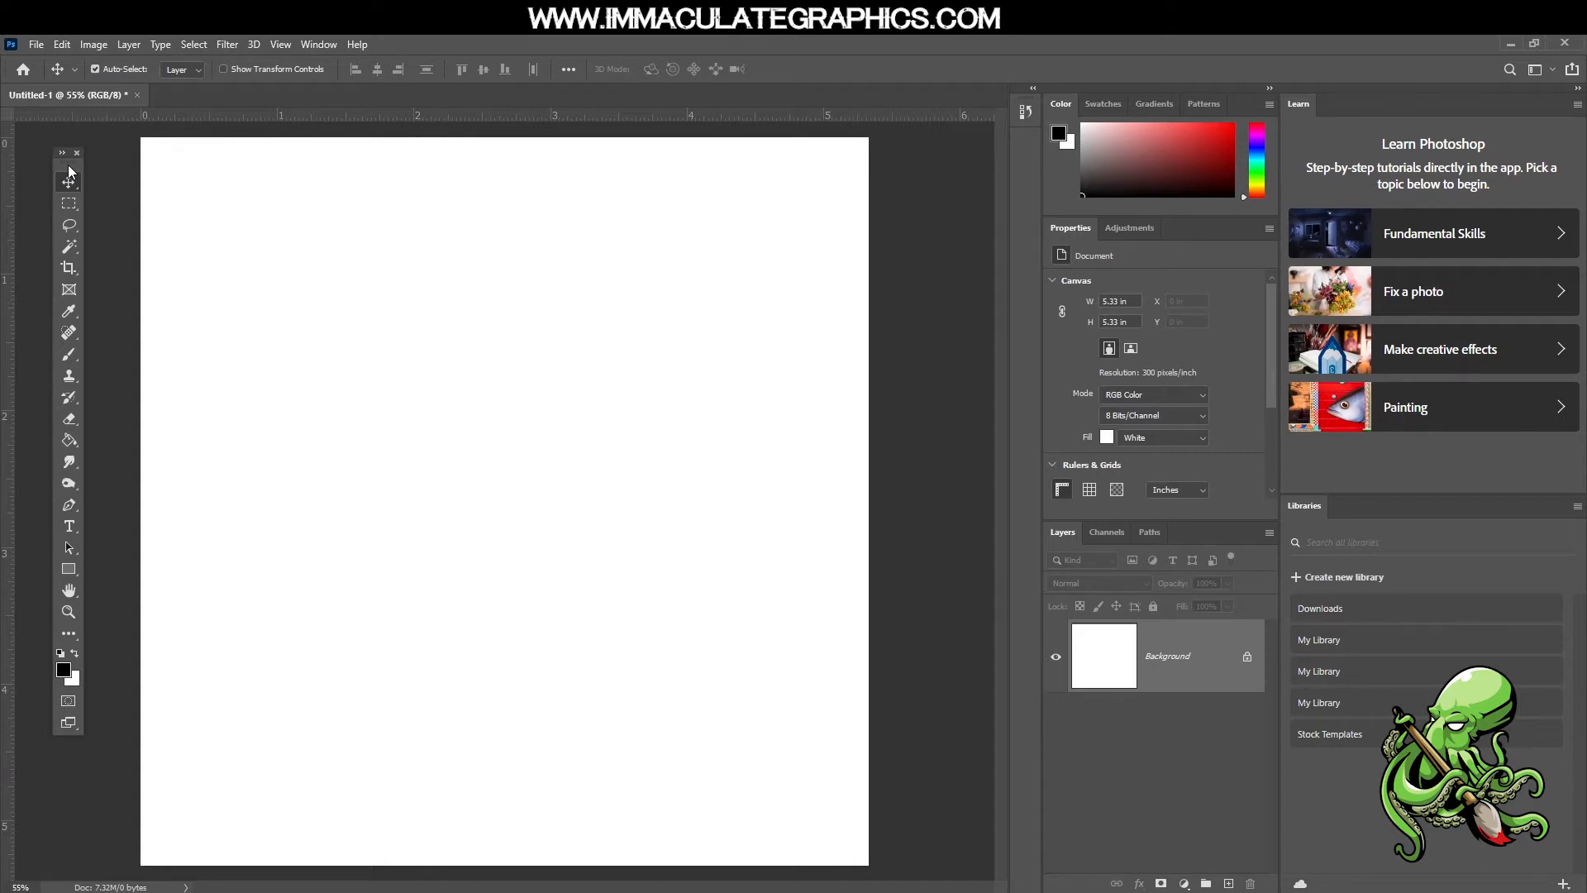
{"action": "key", "text": "t"}
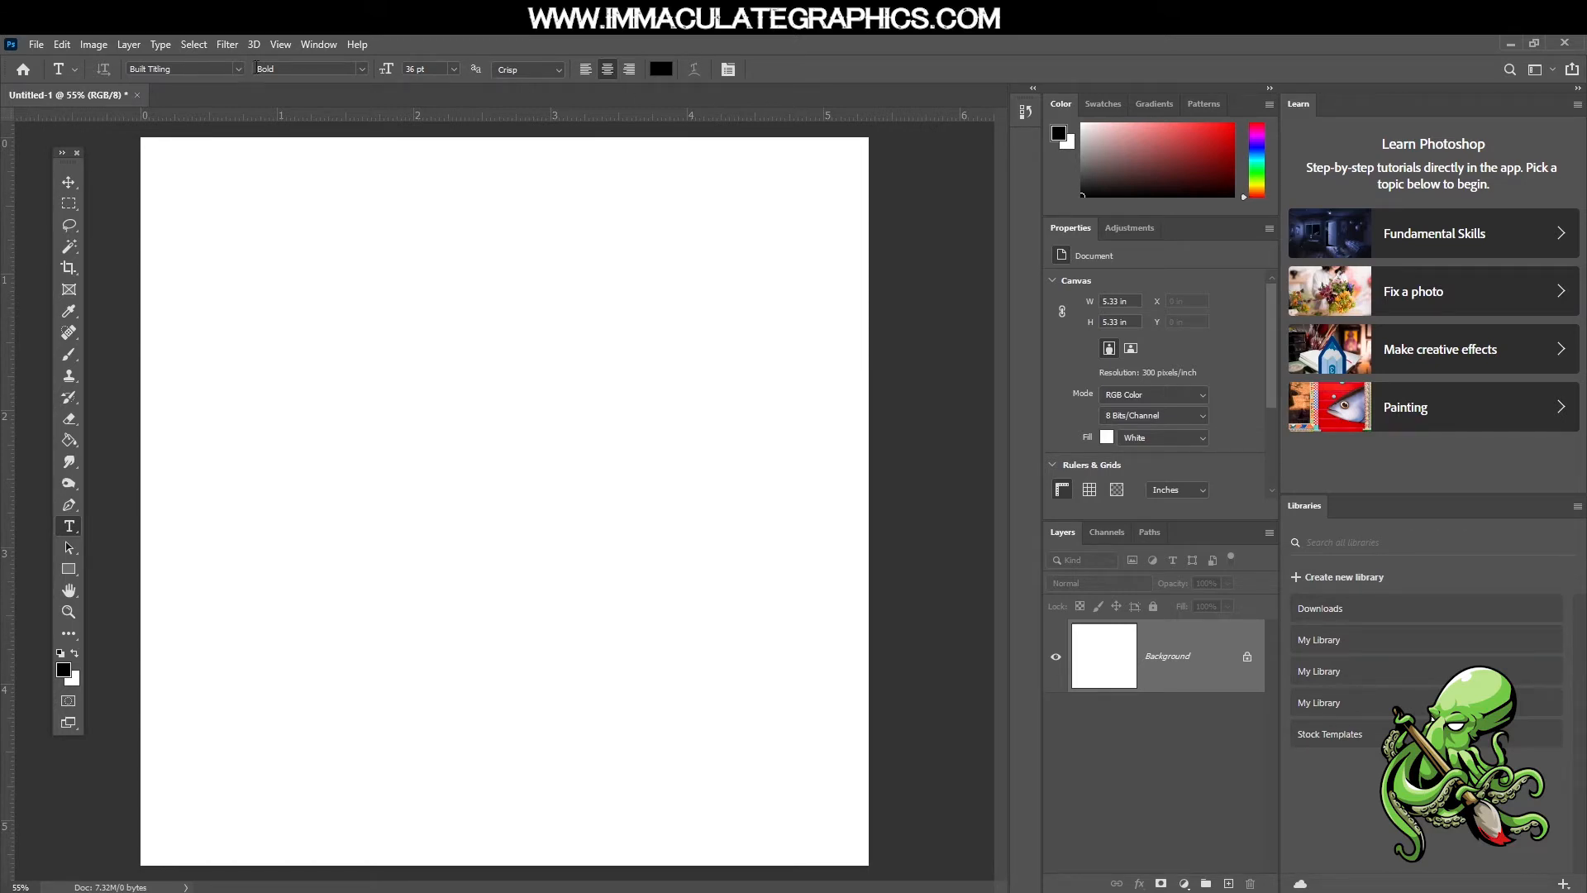
Open the Character panel, undock it as a floating panel near the canvas, and close it
{"action": "left_click", "coordinate": [324, 47]}
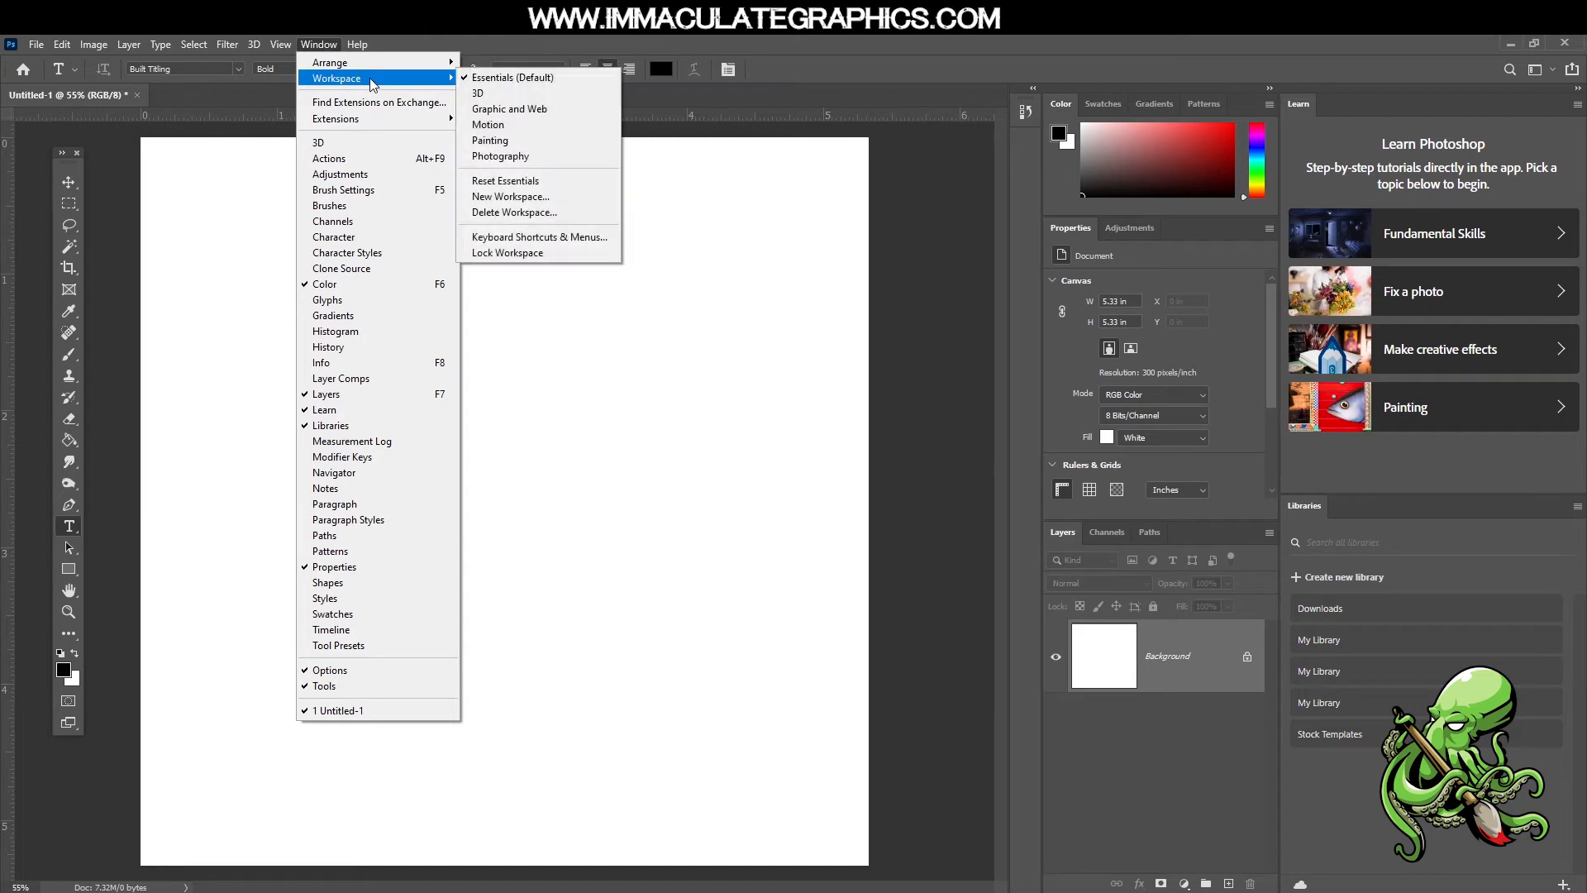
{"action": "left_click", "coordinate": [380, 236]}
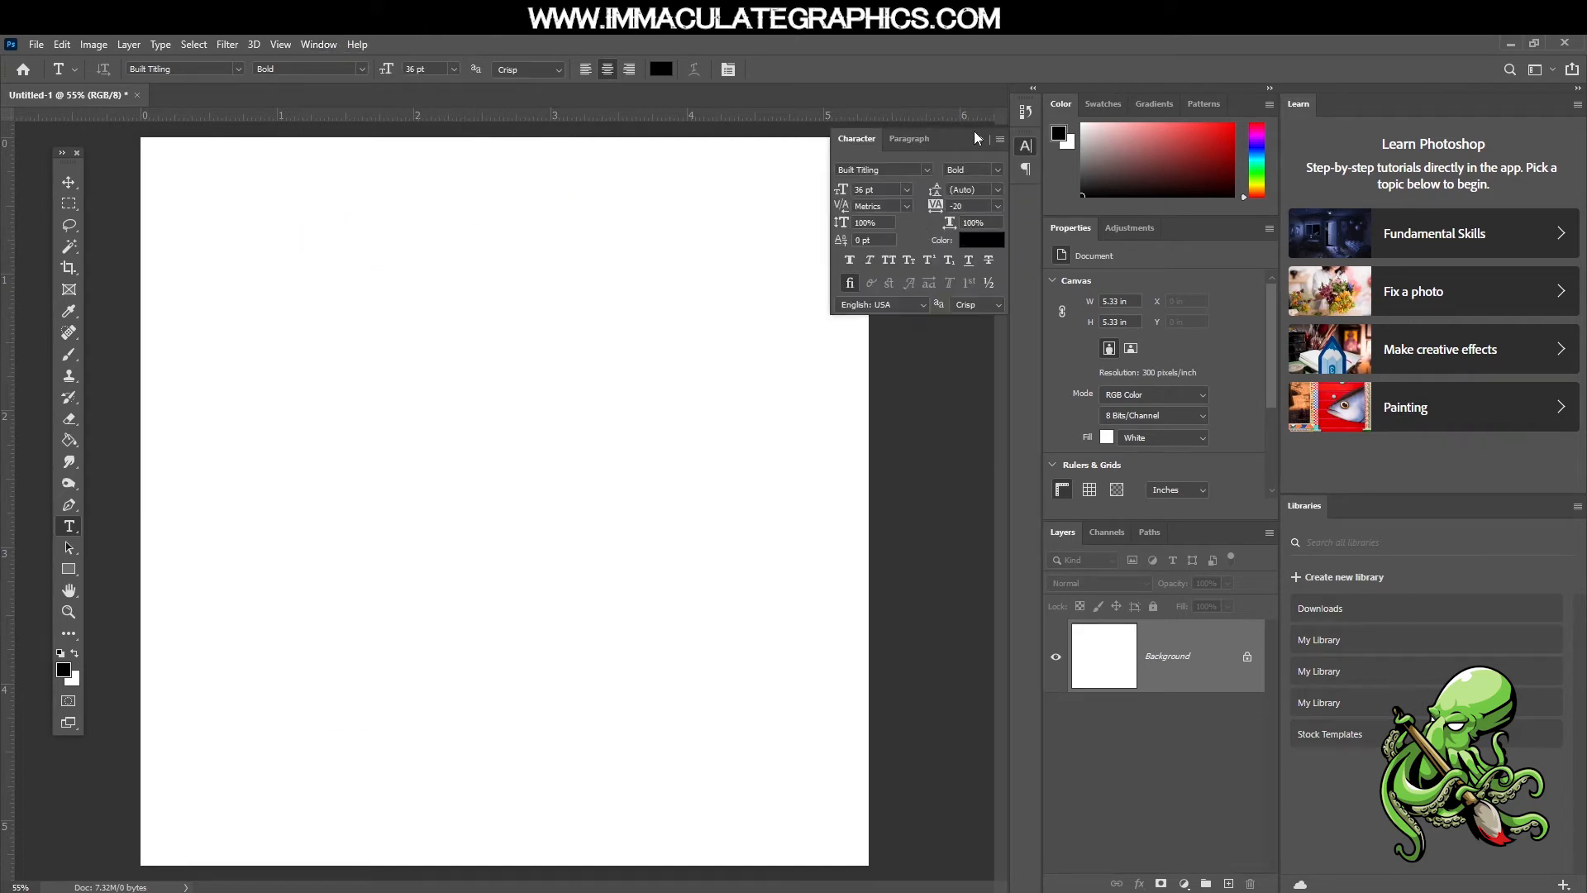
{"action": "left_click_drag", "start_coordinate": [965, 134], "coordinate": [946, 304]}
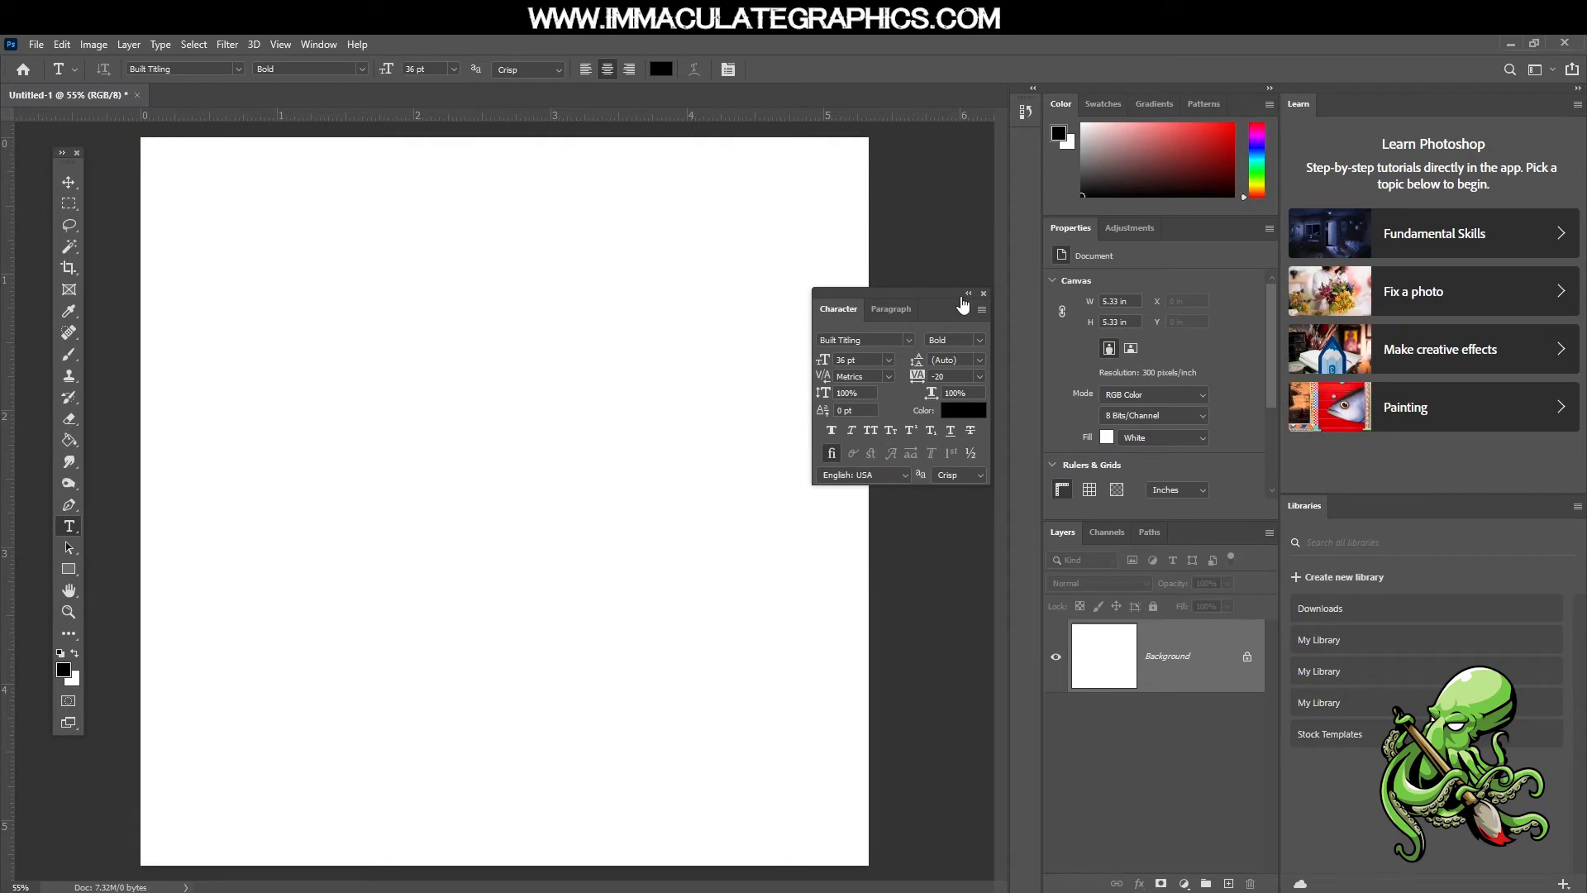
{"action": "left_click_drag", "start_coordinate": [894, 296], "coordinate": [952, 251]}
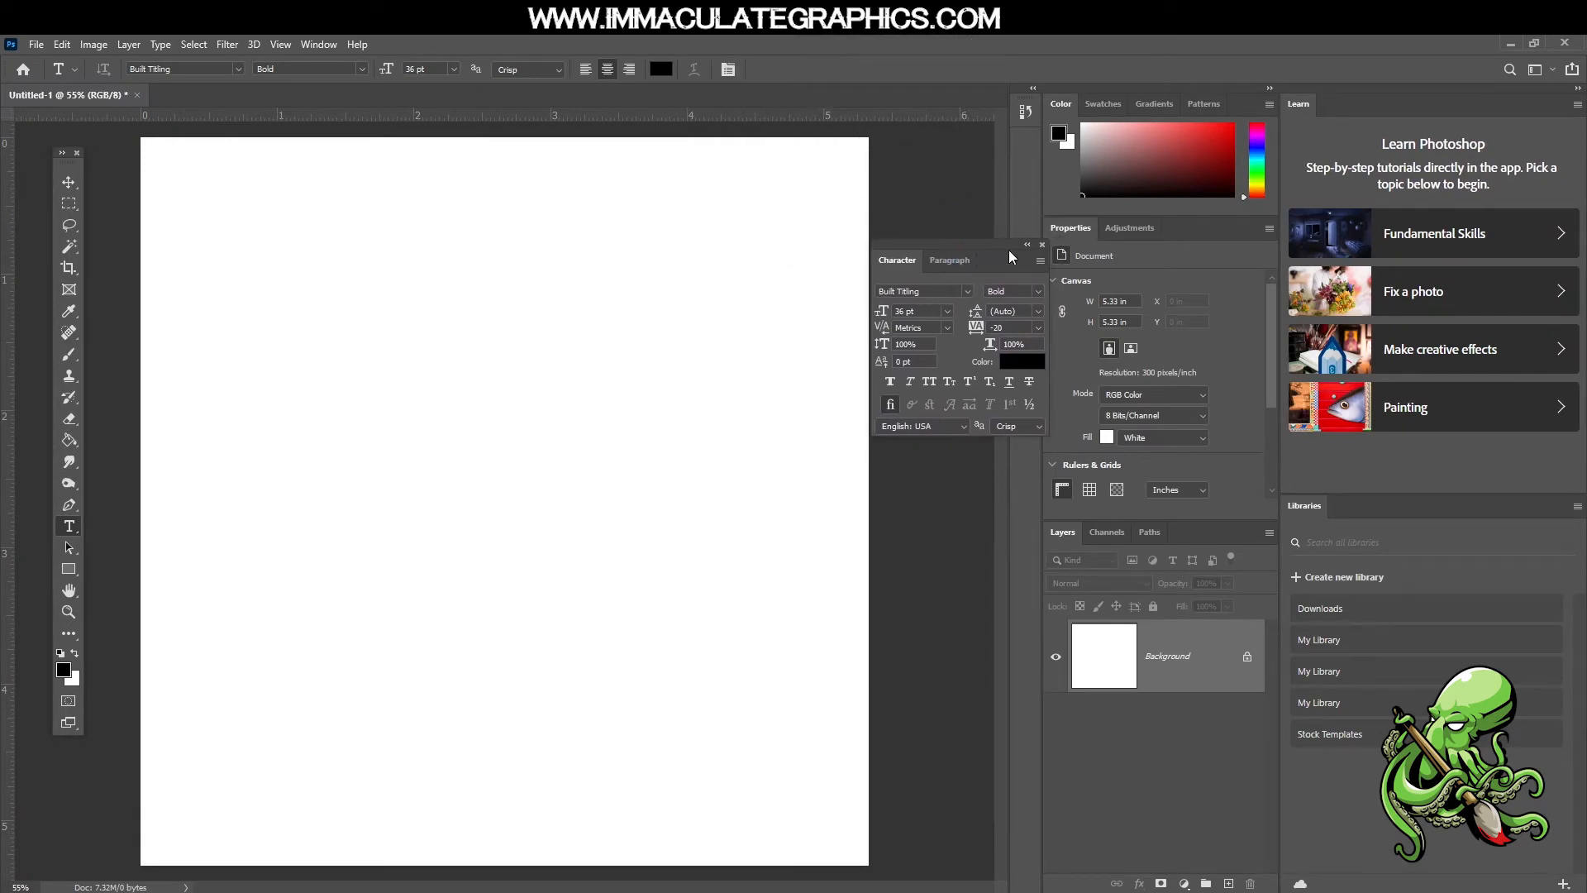
{"action": "left_click", "coordinate": [1042, 245]}
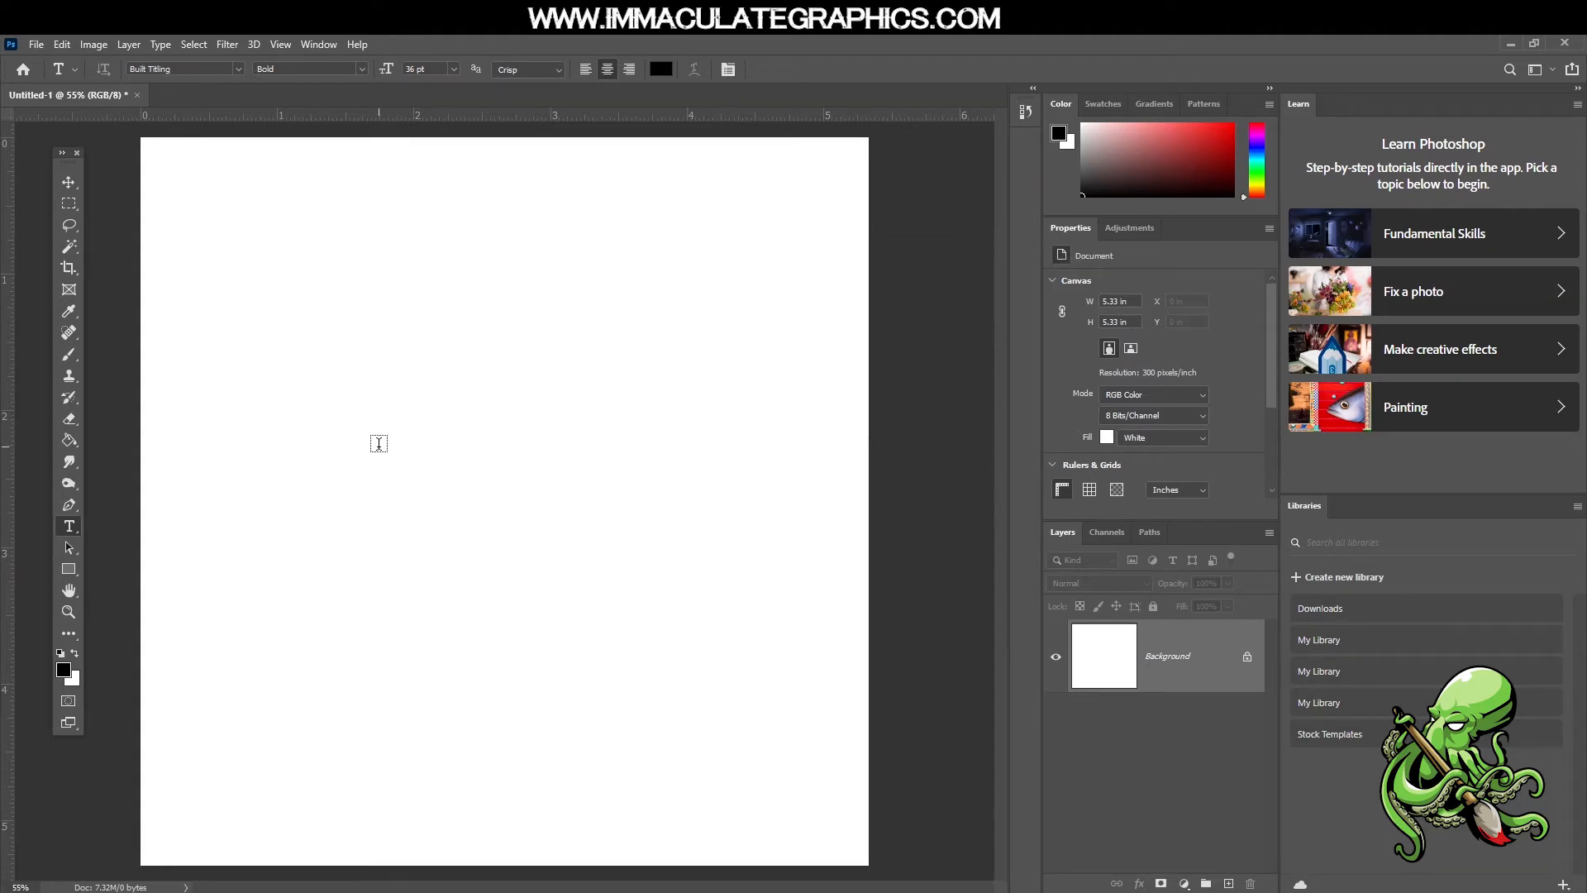
Start a new text line in the upper-left part of the canvas and clear its placeholder text
{"action": "left_click", "coordinate": [337, 392]}
{"action": "triple_click", "coordinate": [371, 380]}
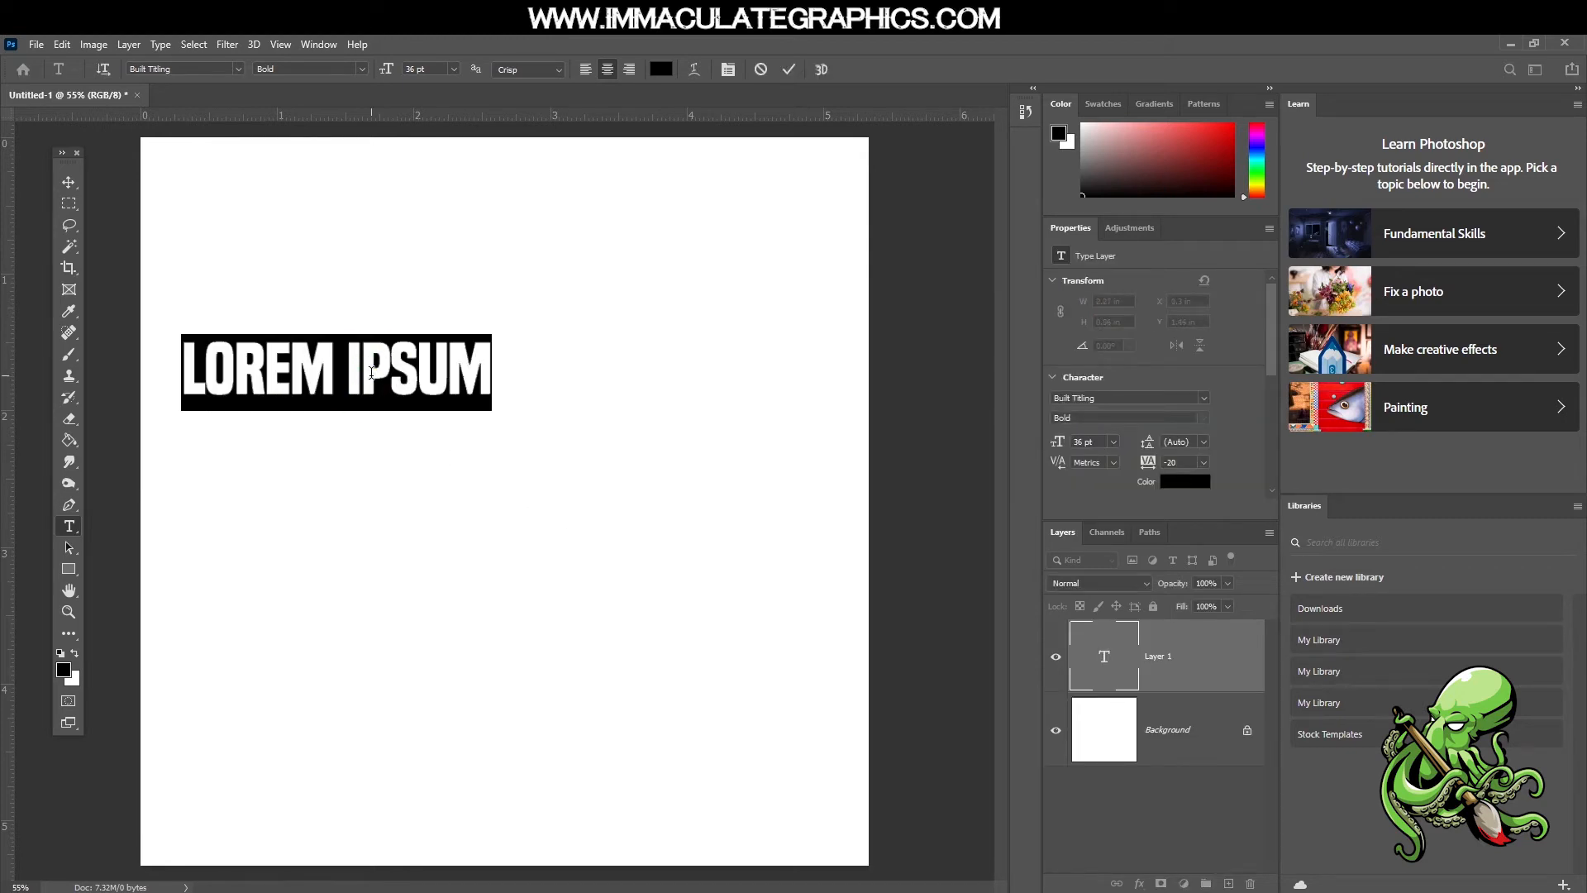
{"action": "key", "text": "BackSpace"}
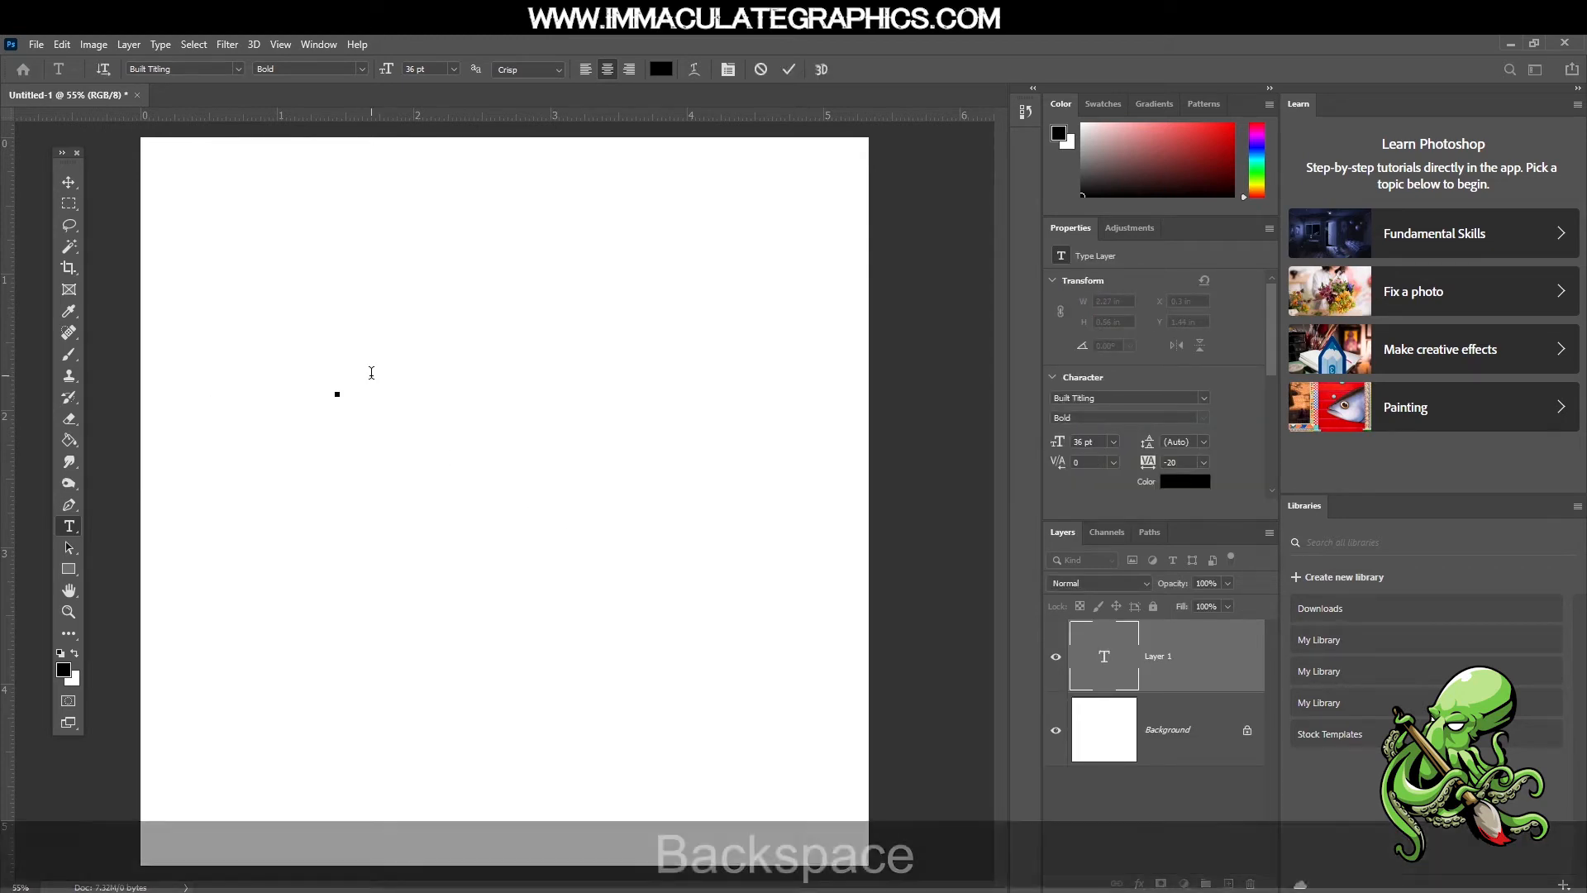
{"action": "key", "text": "Caps_Lock"}
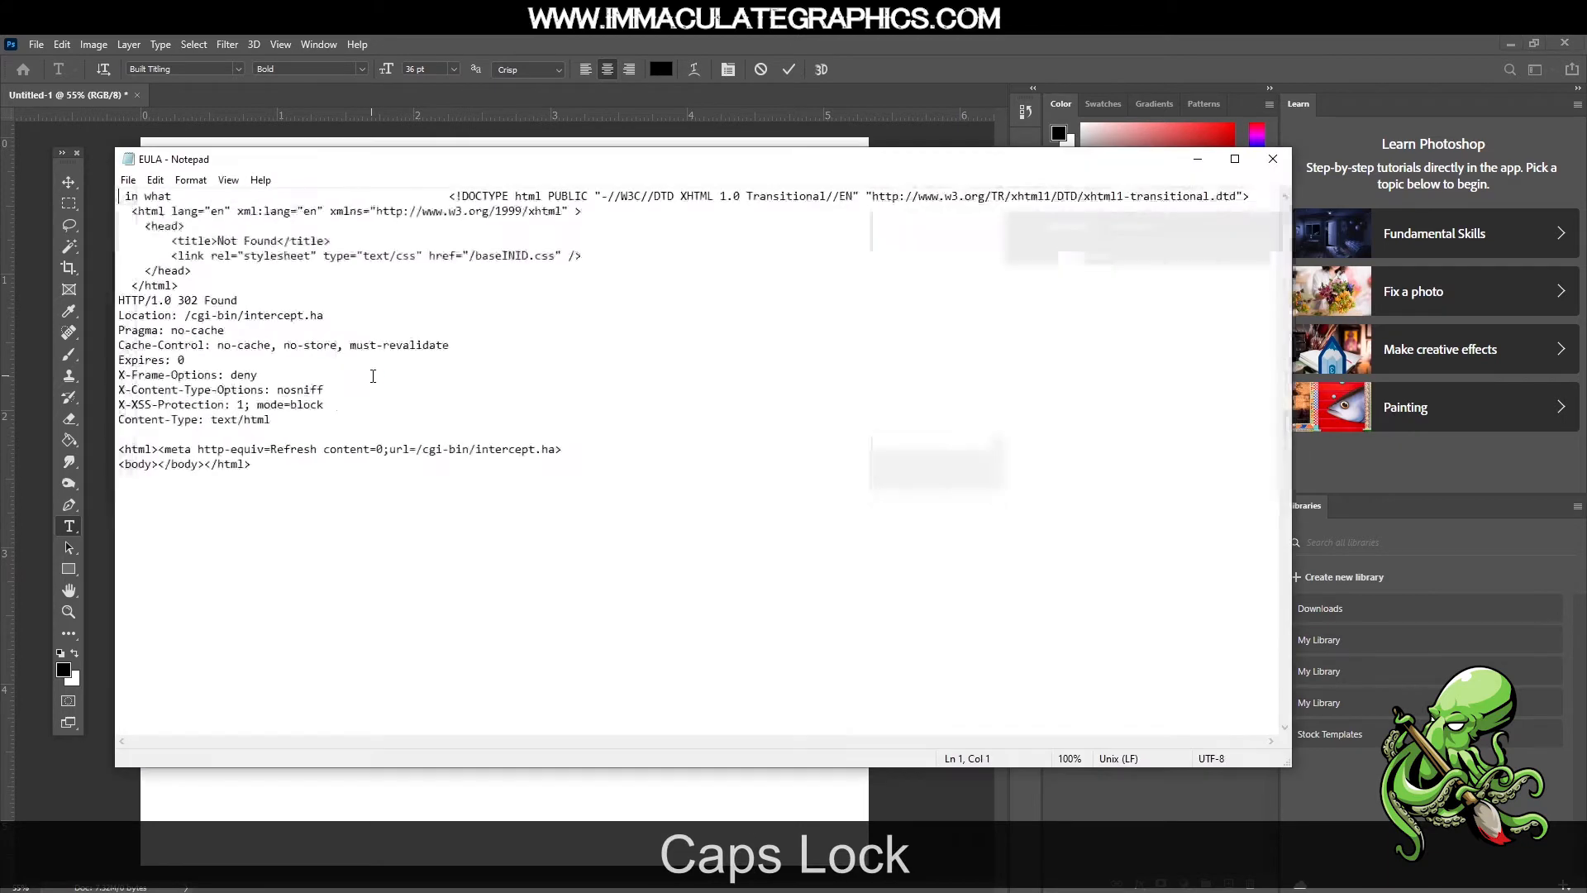
{"action": "type", "text": "DA"}
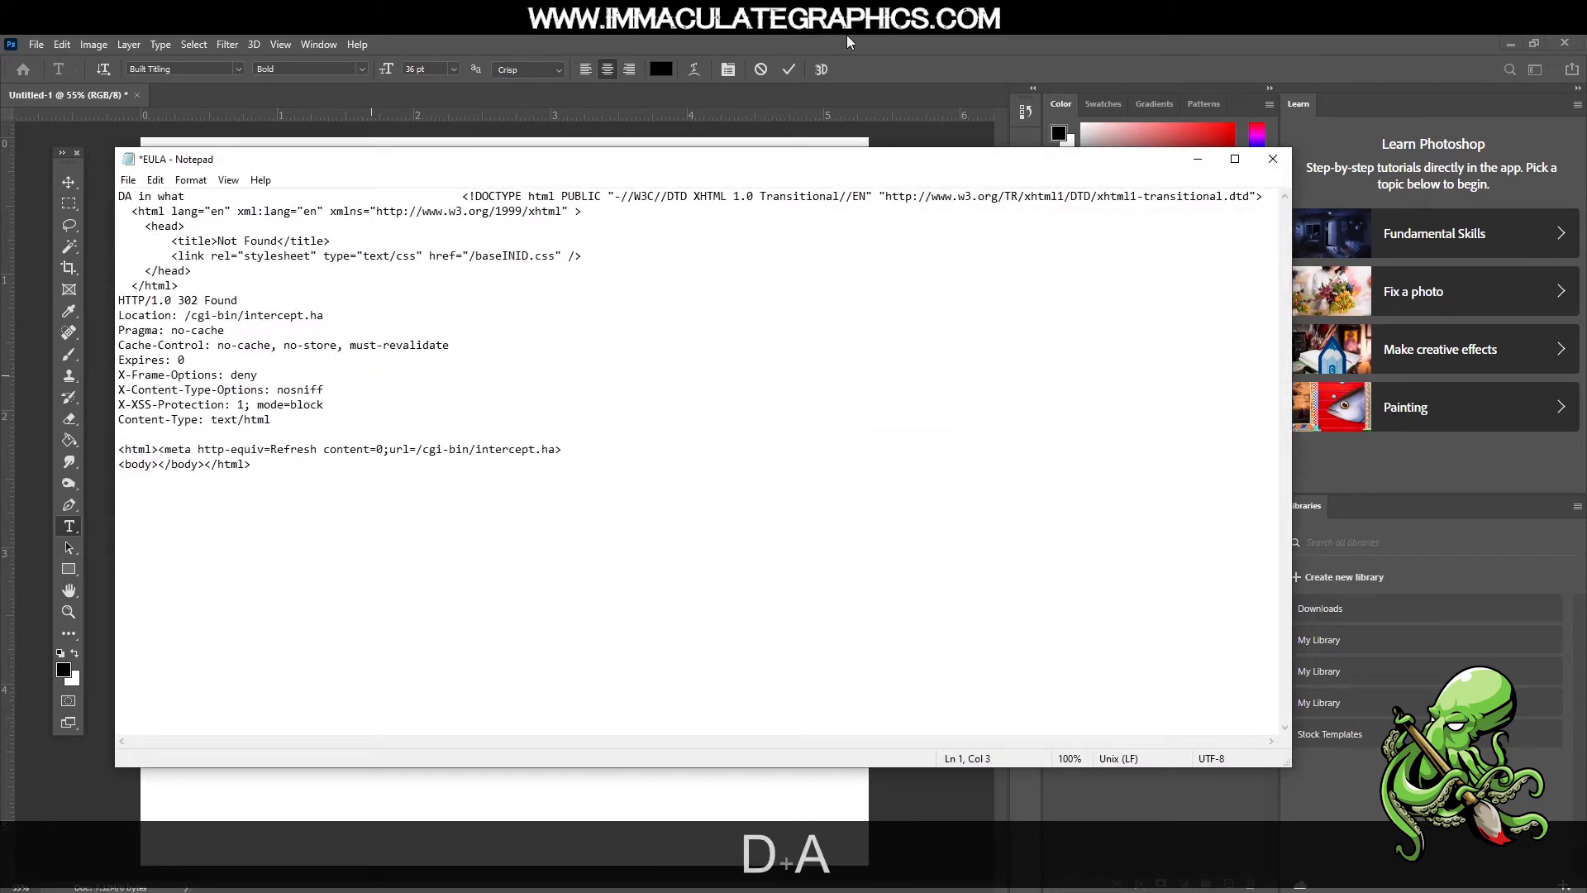
{"action": "left_click", "coordinate": [1277, 159]}
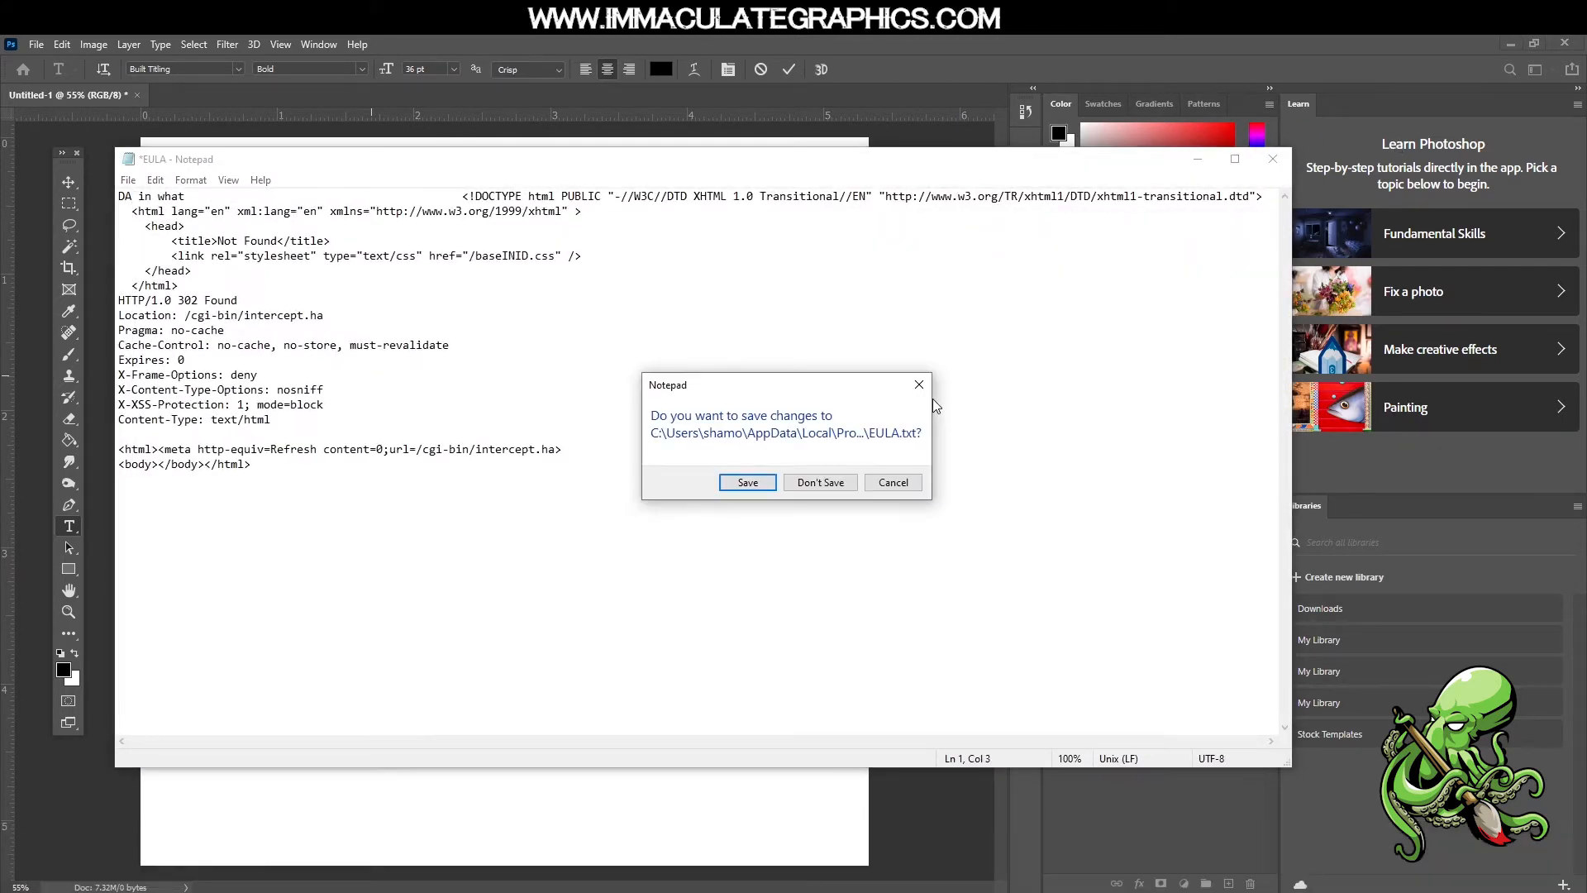
{"action": "left_click", "coordinate": [826, 488]}
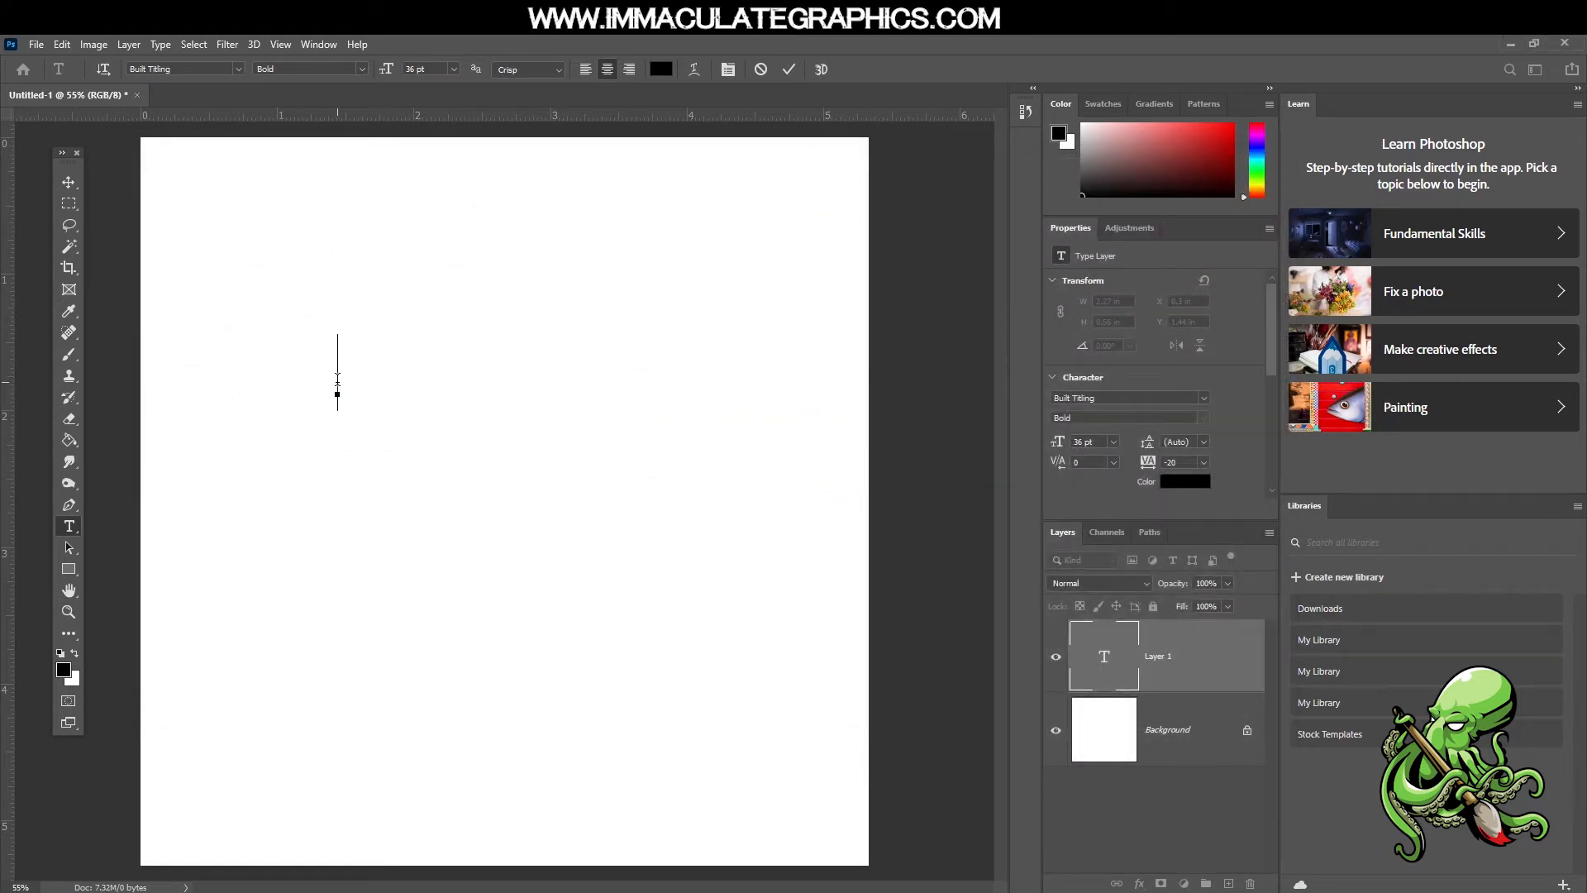
Enter DALLAS in the new text layer and commit the text
{"action": "type", "text": "D"}
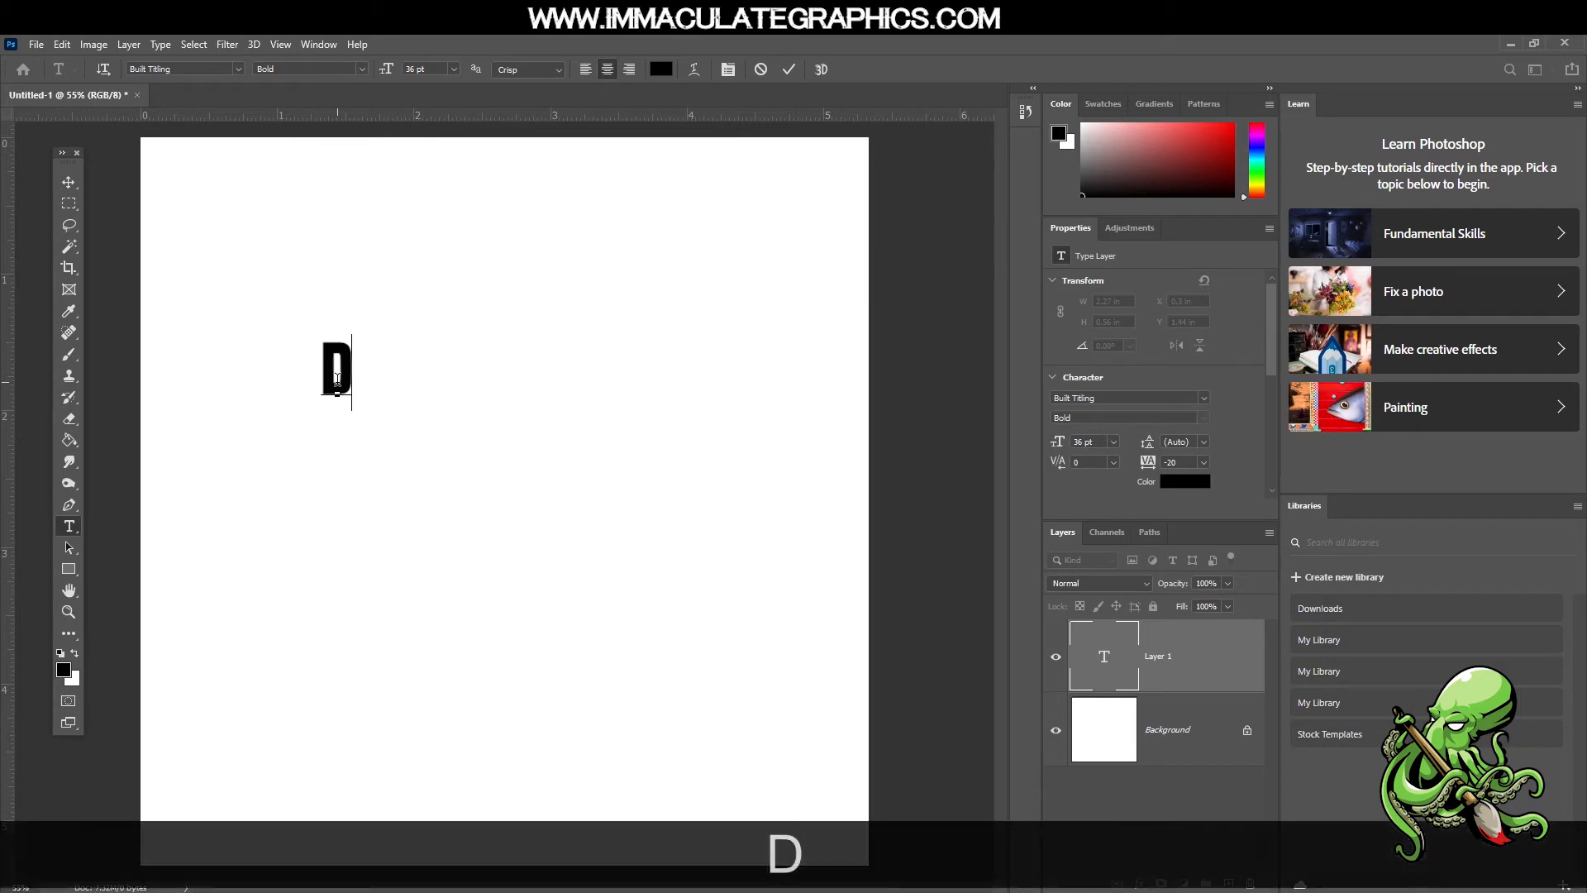
{"action": "type", "text": "ALLAS"}
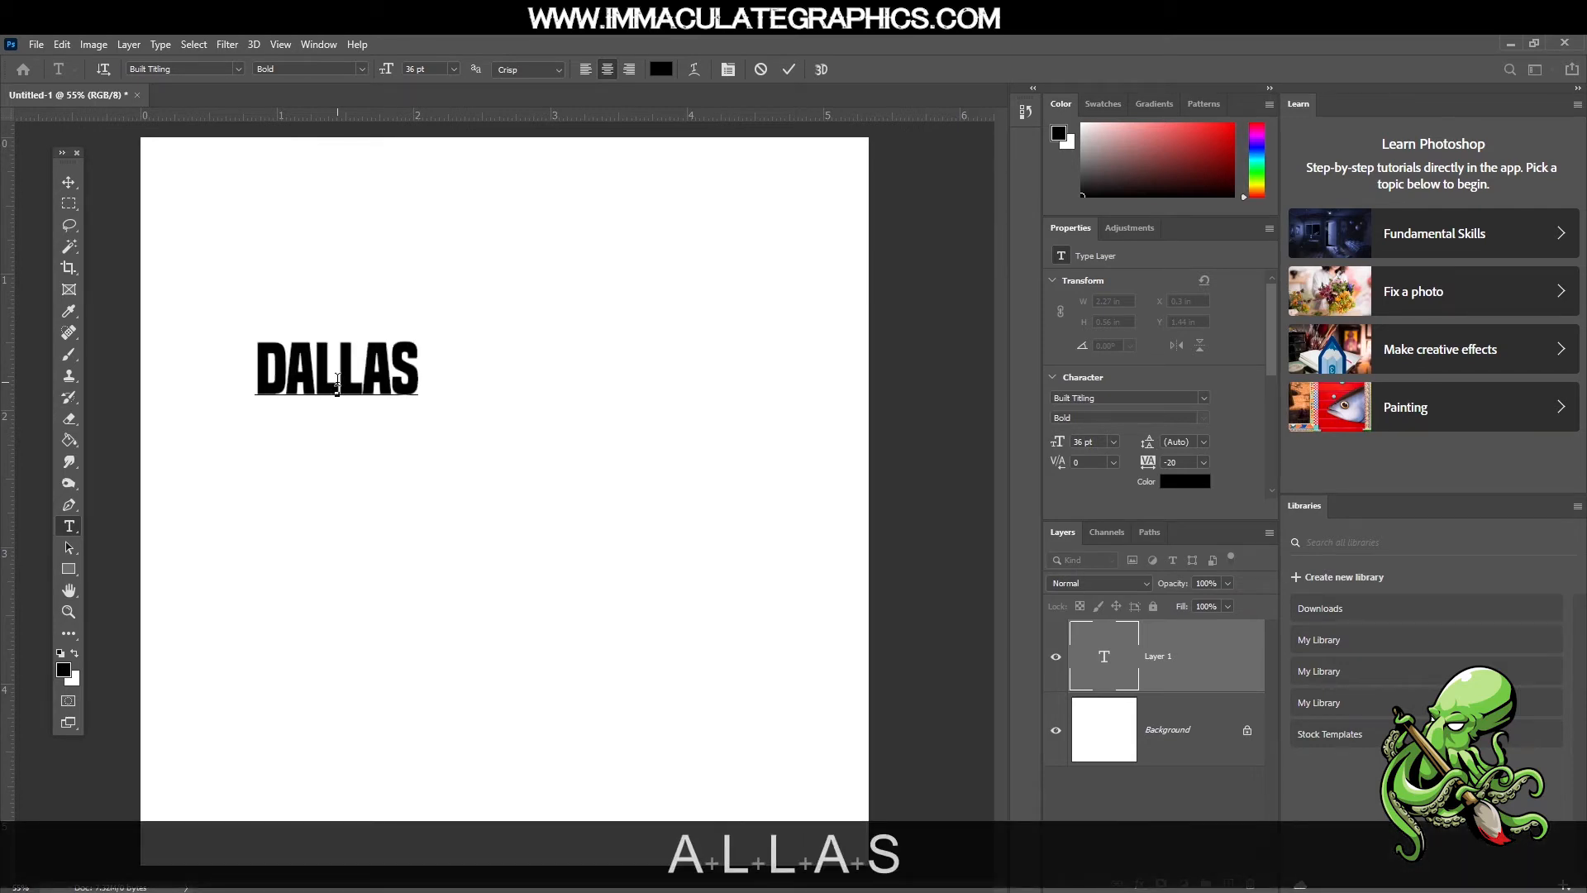
{"action": "left_click", "coordinate": [790, 69]}
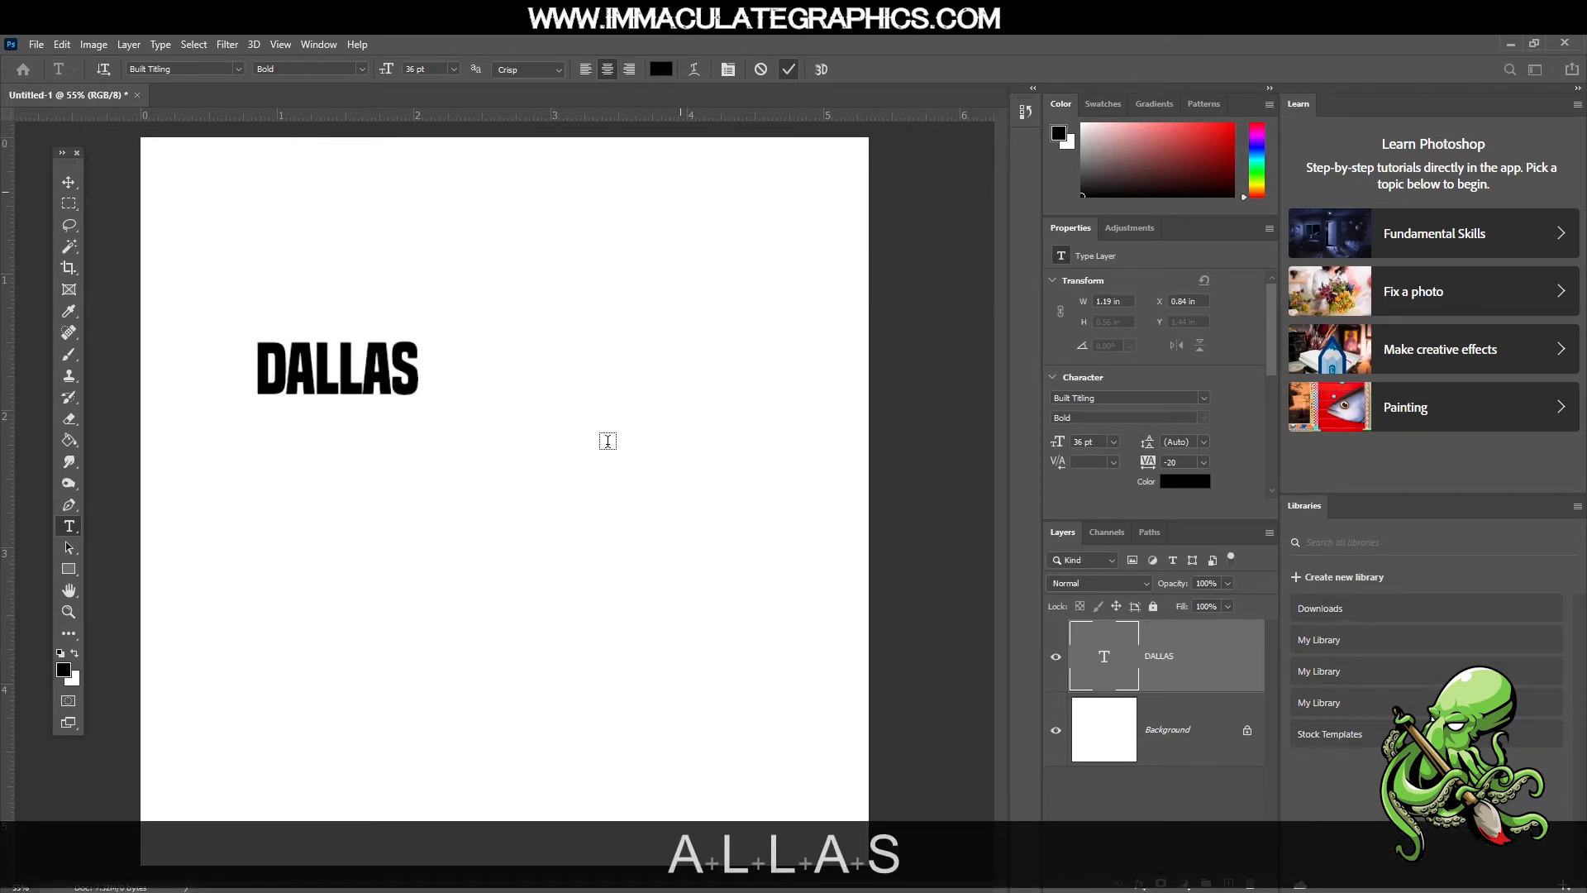
Scale the DALLAS text to about 427% and centre it on the canvas so it spans nearly the full width
{"action": "key", "text": "ctrl+t"}
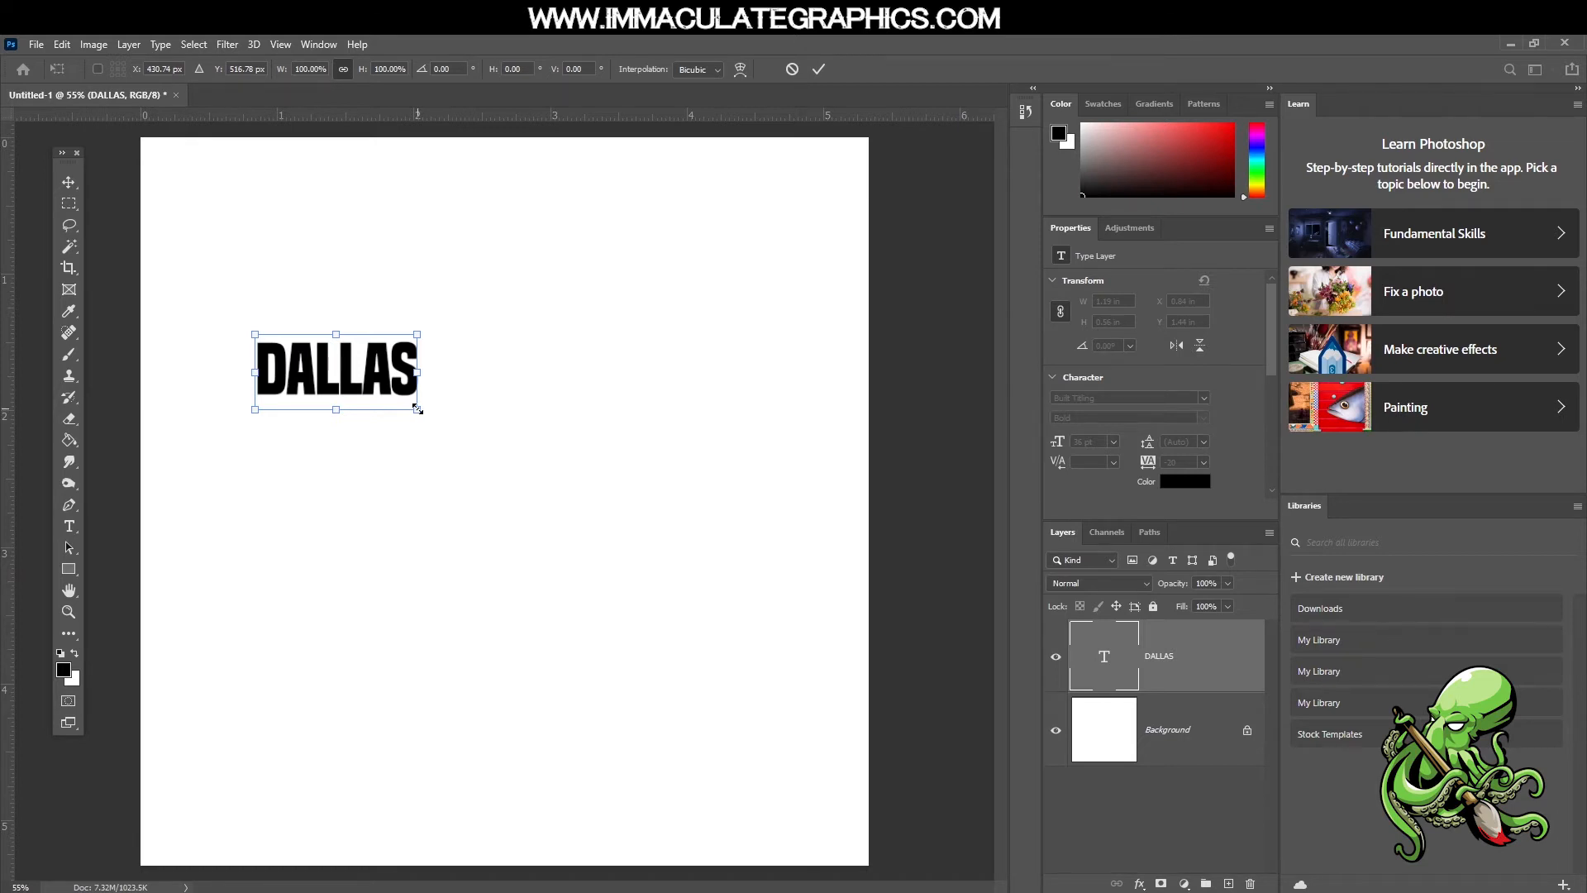
{"action": "left_click_drag", "start_coordinate": [418, 408], "coordinate": [795, 749]}
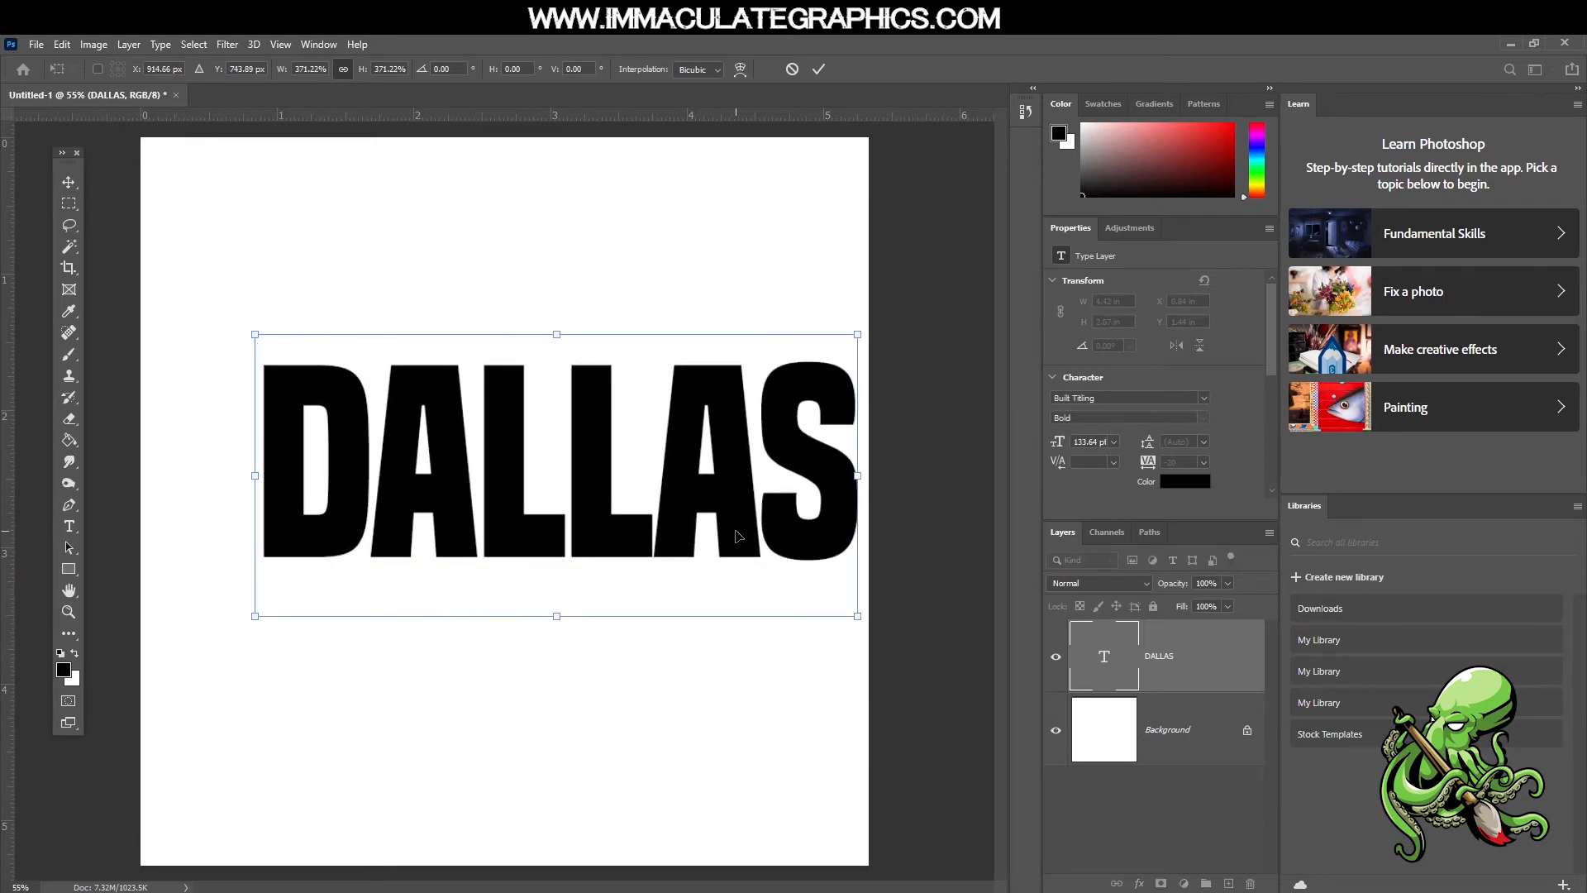
{"action": "left_click_drag", "start_coordinate": [738, 536], "coordinate": [653, 556]}
{"action": "mouse_move", "coordinate": [777, 503]}
{"action": "left_mouse_down"}
{"action": "mouse_move", "coordinate": [864, 505]}
{"action": "mouse_move", "coordinate": [734, 518]}
{"action": "mouse_move", "coordinate": [748, 514]}
{"action": "left_mouse_up"}
{"action": "left_click_drag", "start_coordinate": [847, 501], "coordinate": [799, 508]}
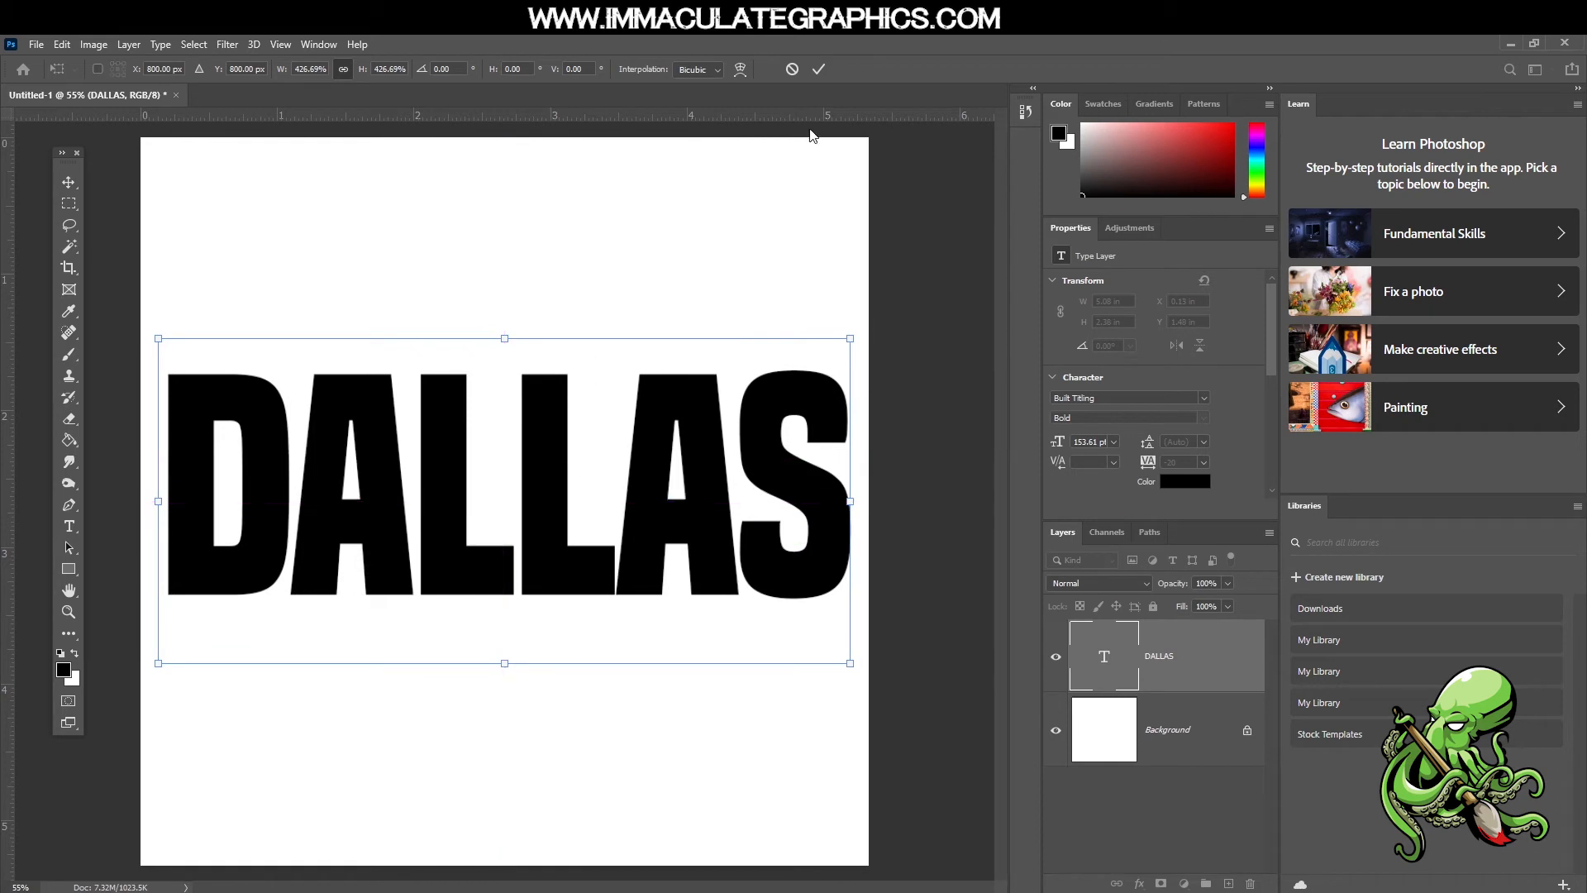
{"action": "left_click", "coordinate": [819, 69]}
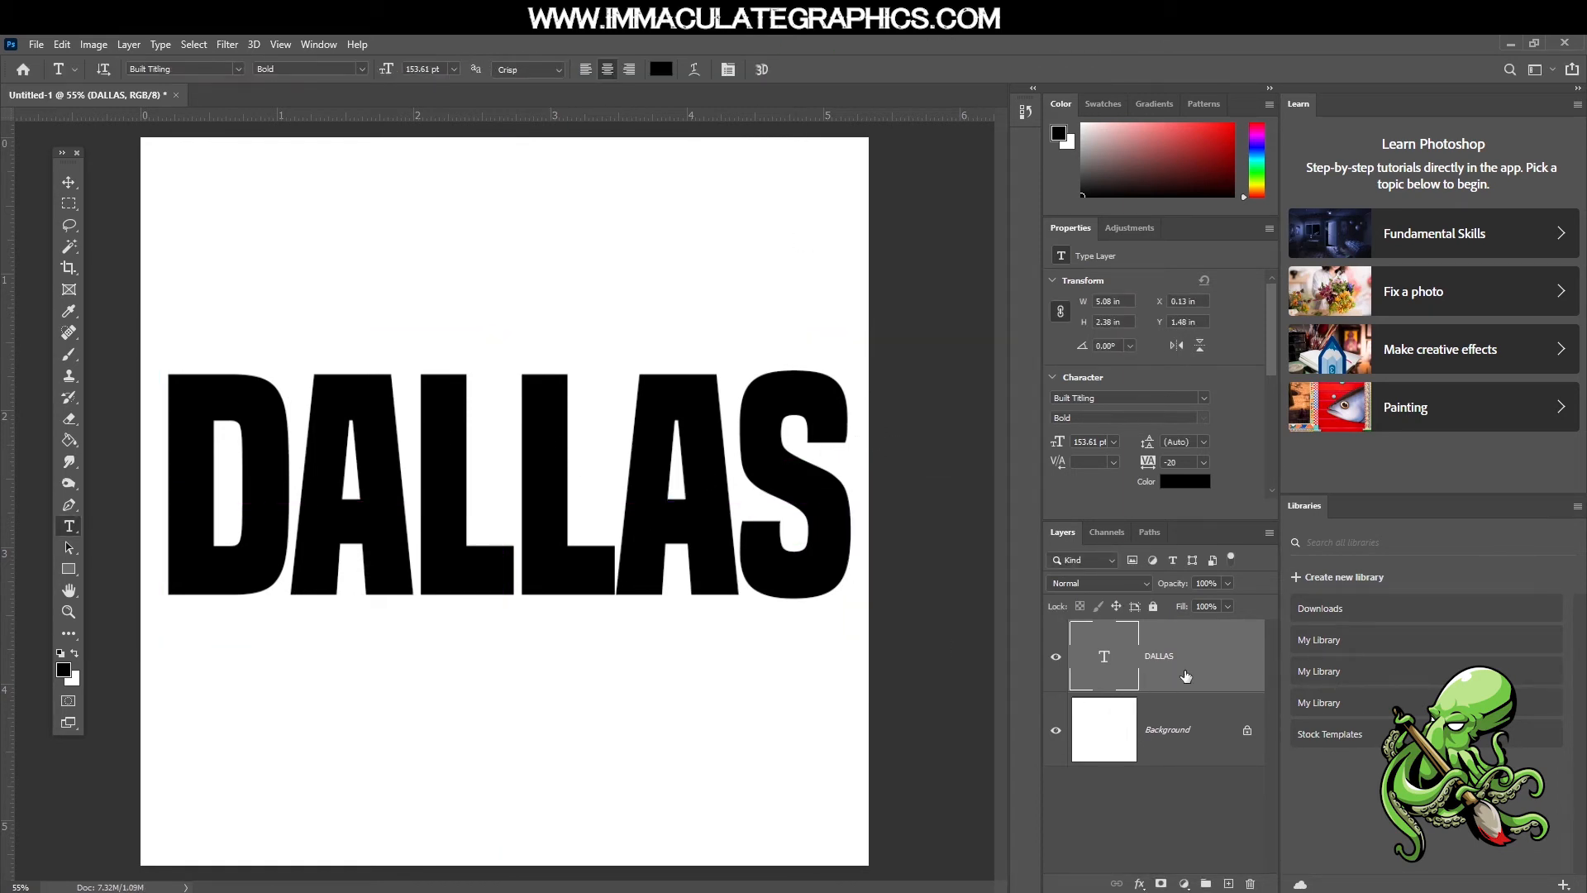
Give the Layers panel more height and place the Dallas Skyline picture as an embedded image above the text
{"action": "left_click_drag", "start_coordinate": [1198, 527], "coordinate": [1194, 336]}
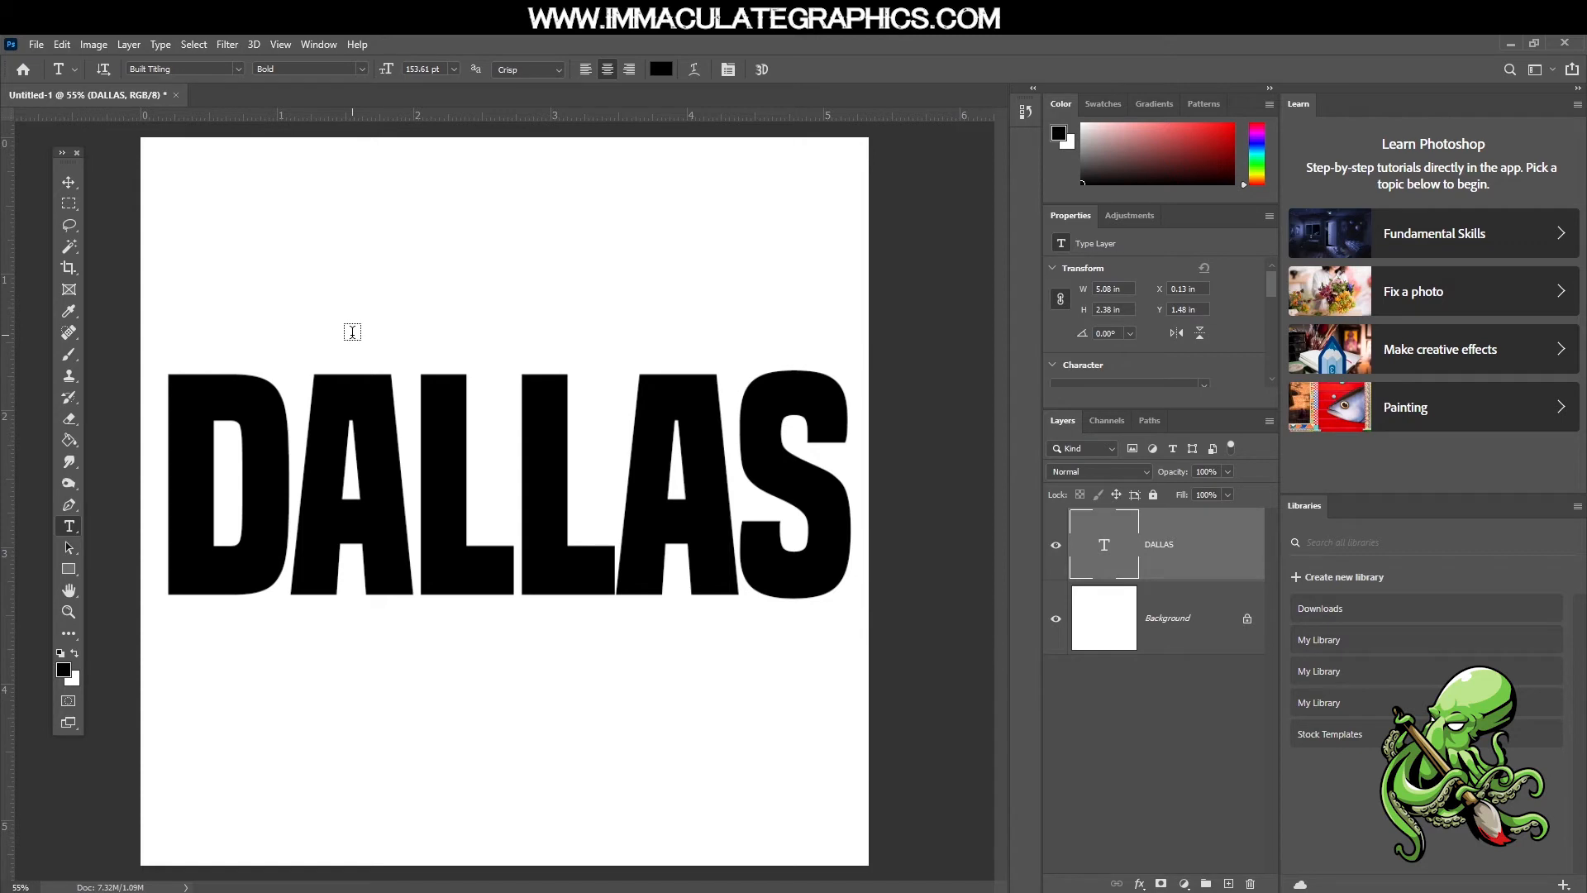
{"action": "left_click", "coordinate": [38, 45]}
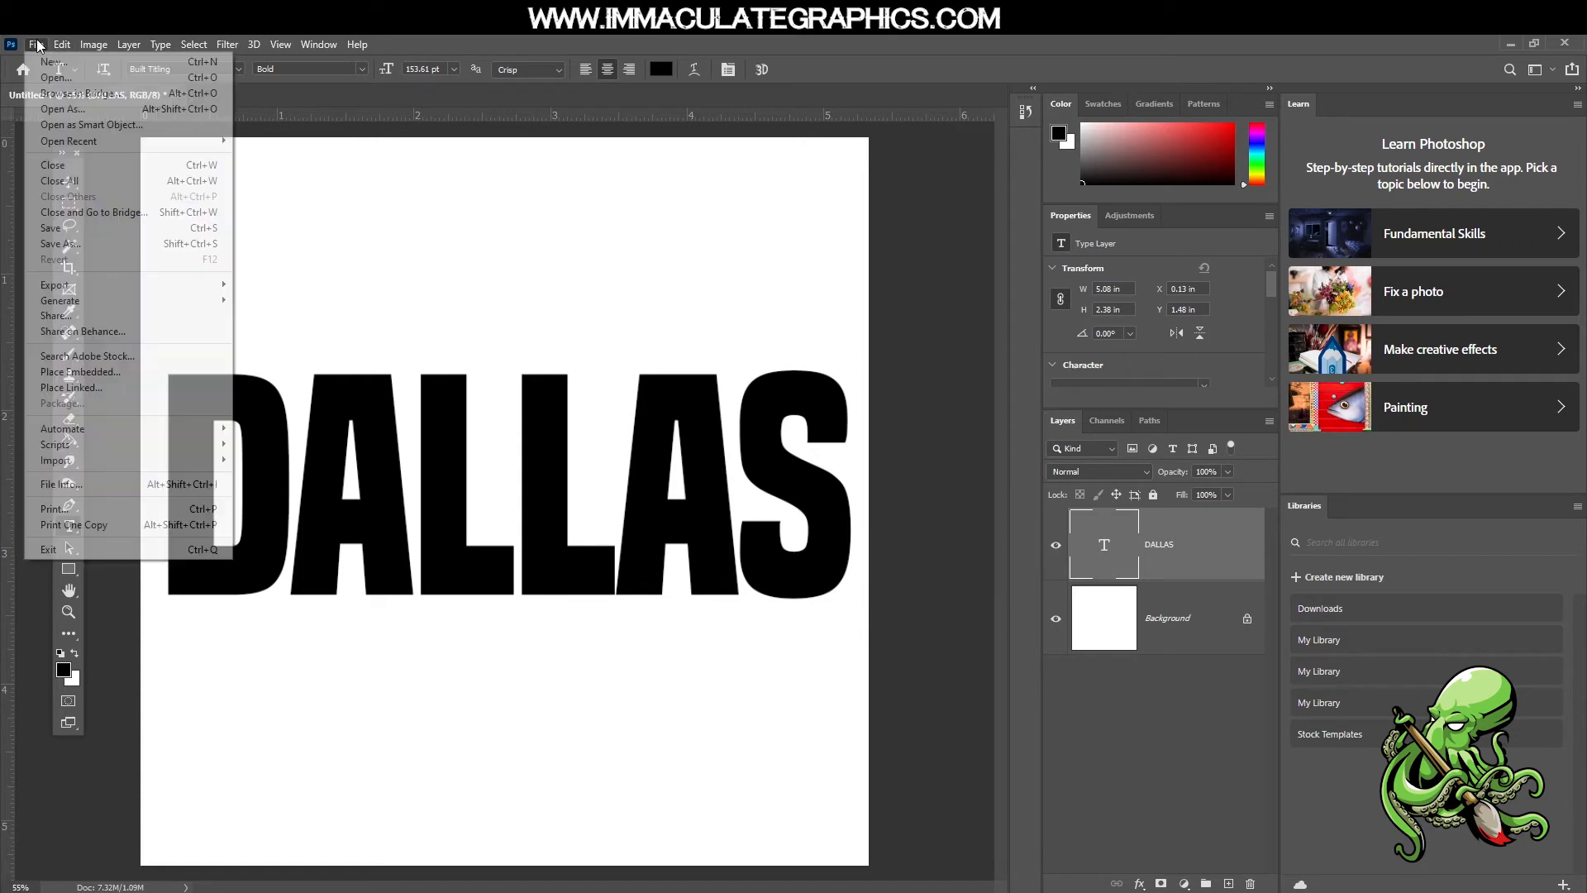
{"action": "left_click", "coordinate": [80, 372]}
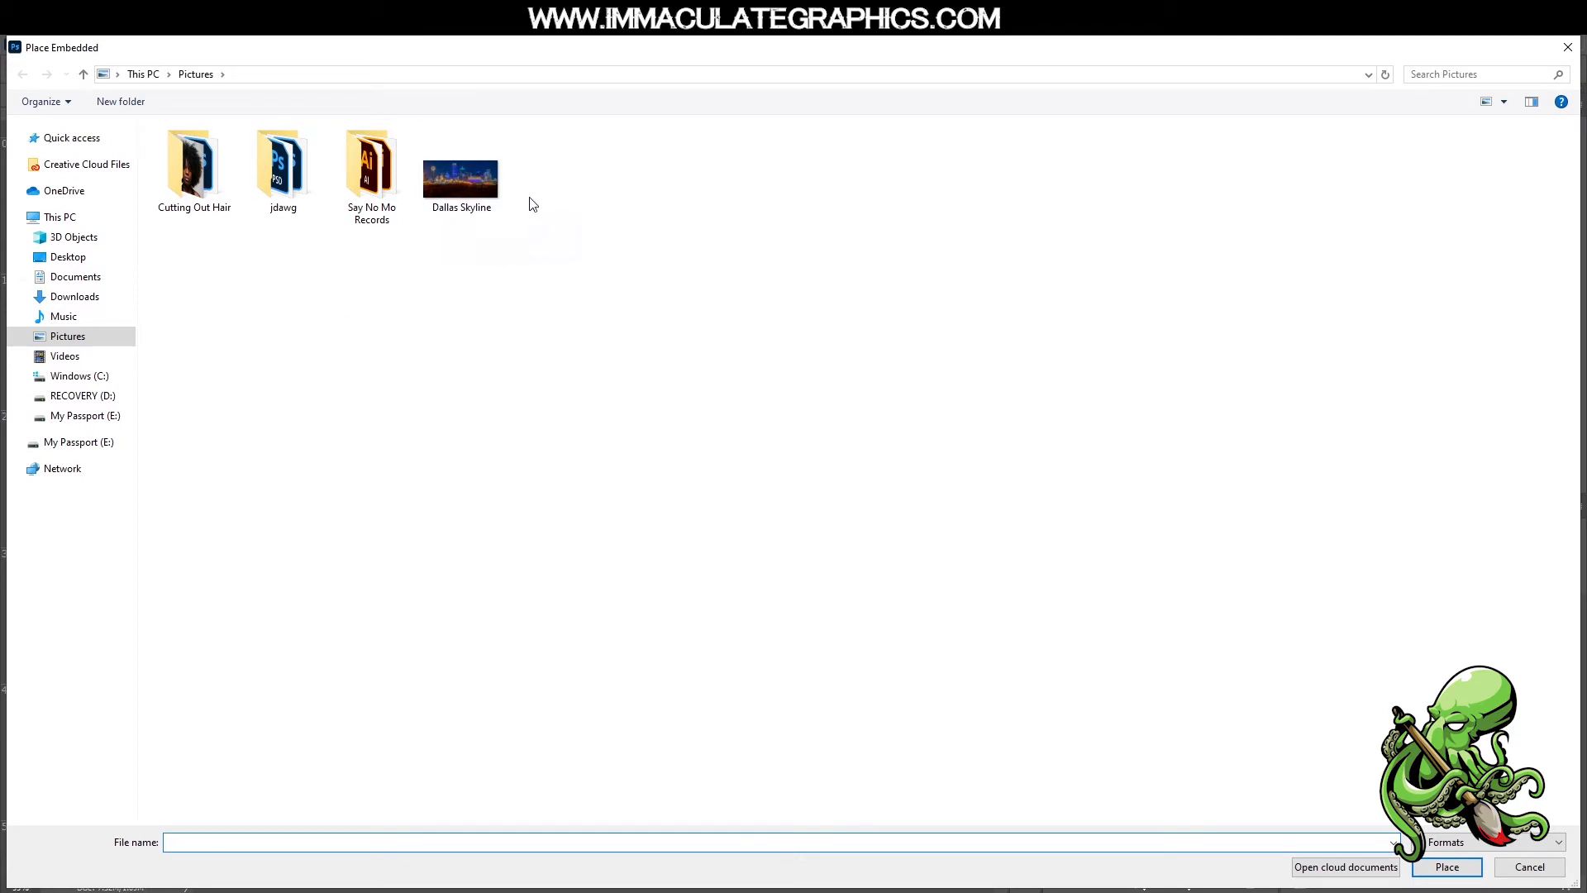
{"action": "double_click", "coordinate": [488, 201]}
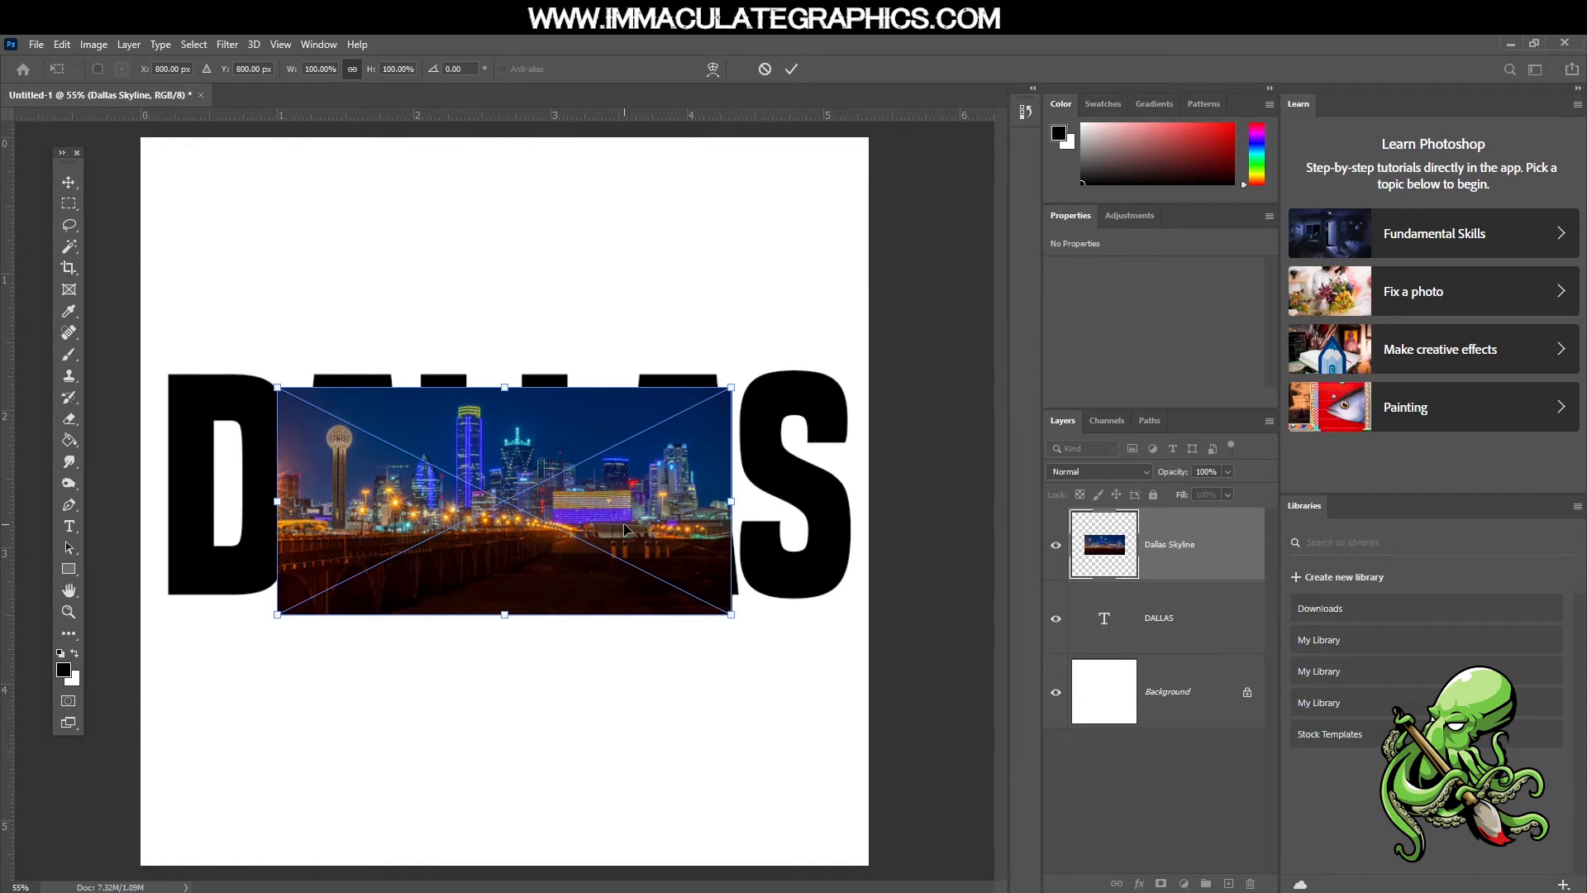
Move the skyline photo up over the DALLAS letters, scale it from its centre to about 152% and commit the placement
{"action": "left_click_drag", "start_coordinate": [671, 541], "coordinate": [655, 518]}
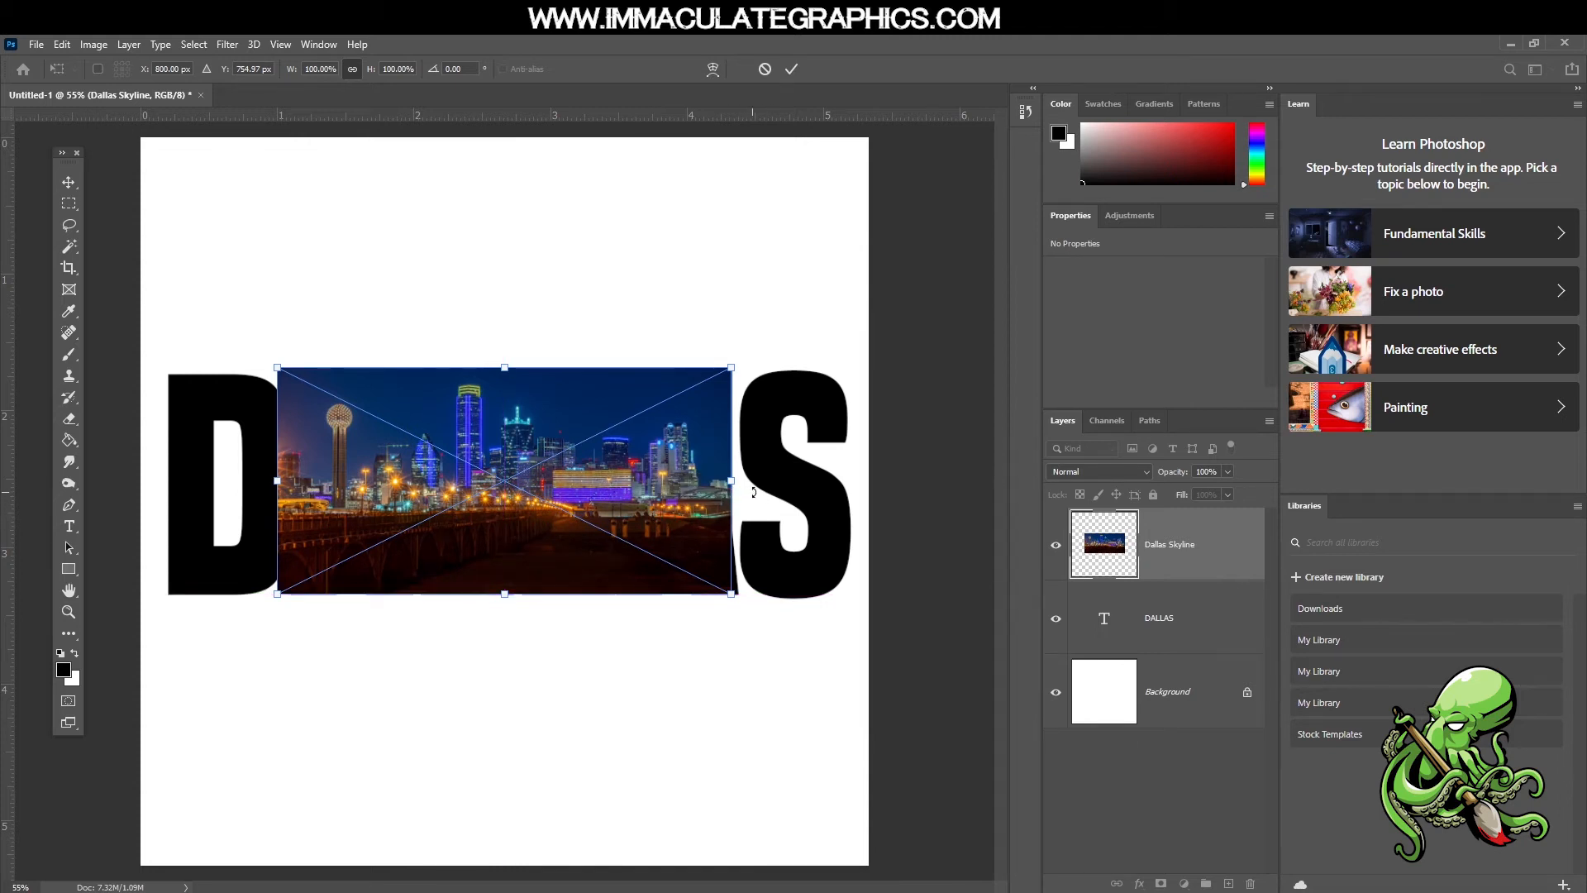
{"action": "key", "text": "alt"}
{"action": "left_click_drag", "start_coordinate": [726, 480], "coordinate": [850, 478]}
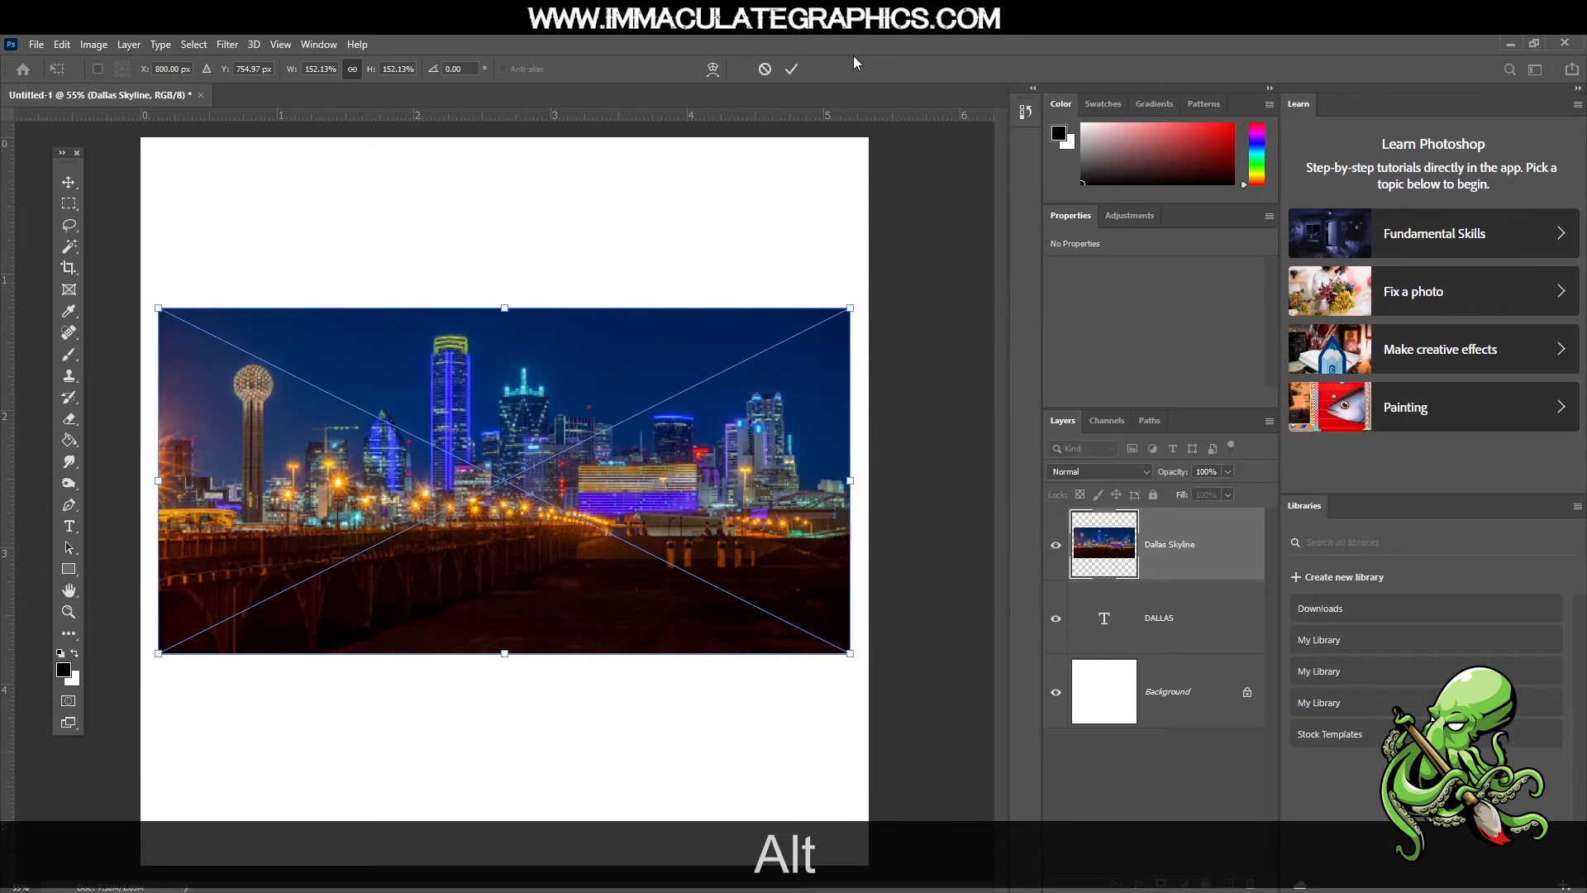
{"action": "left_click", "coordinate": [791, 69]}
Move the skyline photo down to about Y 1.62 in so the buildings lie over the DALLAS letters
{"action": "key", "text": "t"}
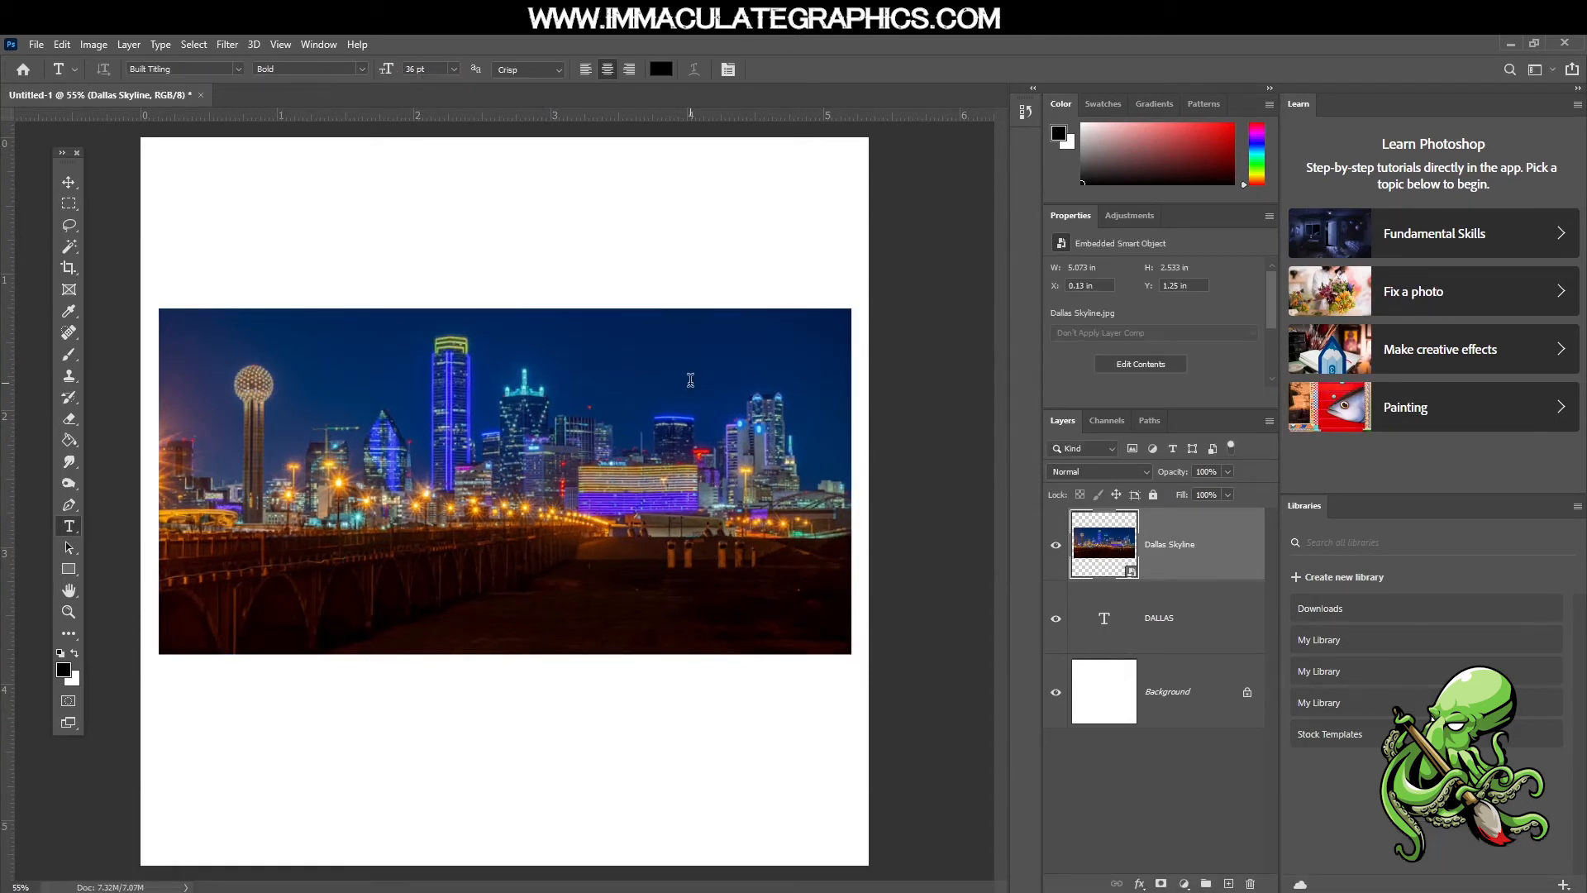
{"action": "key", "text": "v"}
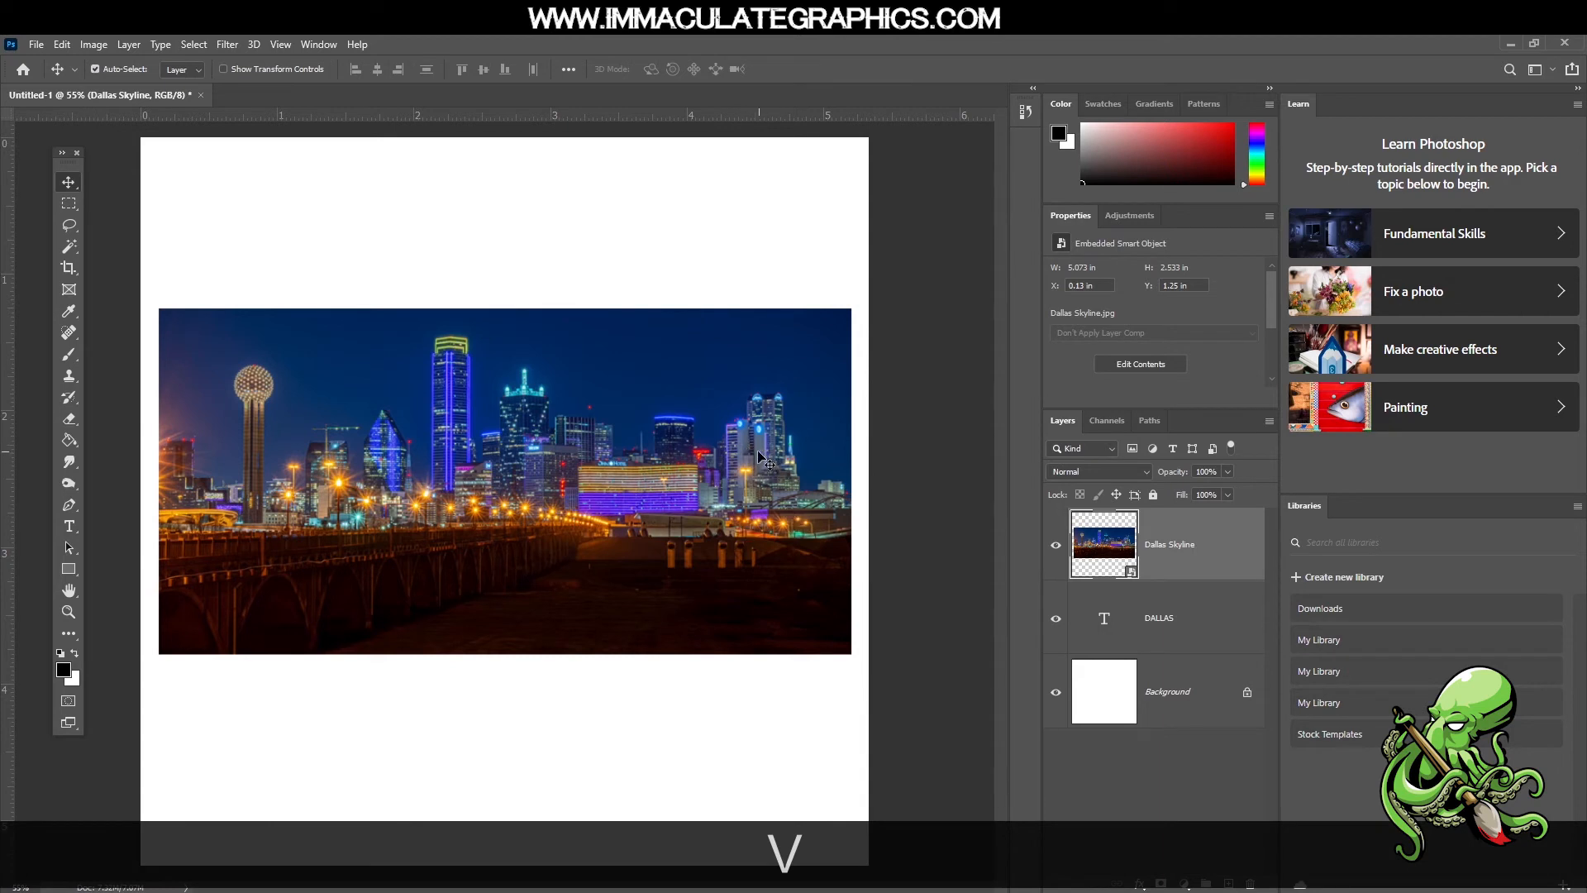
{"action": "mouse_move", "coordinate": [733, 552]}
{"action": "left_mouse_down"}
{"action": "mouse_move", "coordinate": [738, 677]}
{"action": "mouse_move", "coordinate": [736, 412]}
{"action": "mouse_move", "coordinate": [744, 550]}
{"action": "mouse_move", "coordinate": [728, 573]}
{"action": "left_mouse_up"}
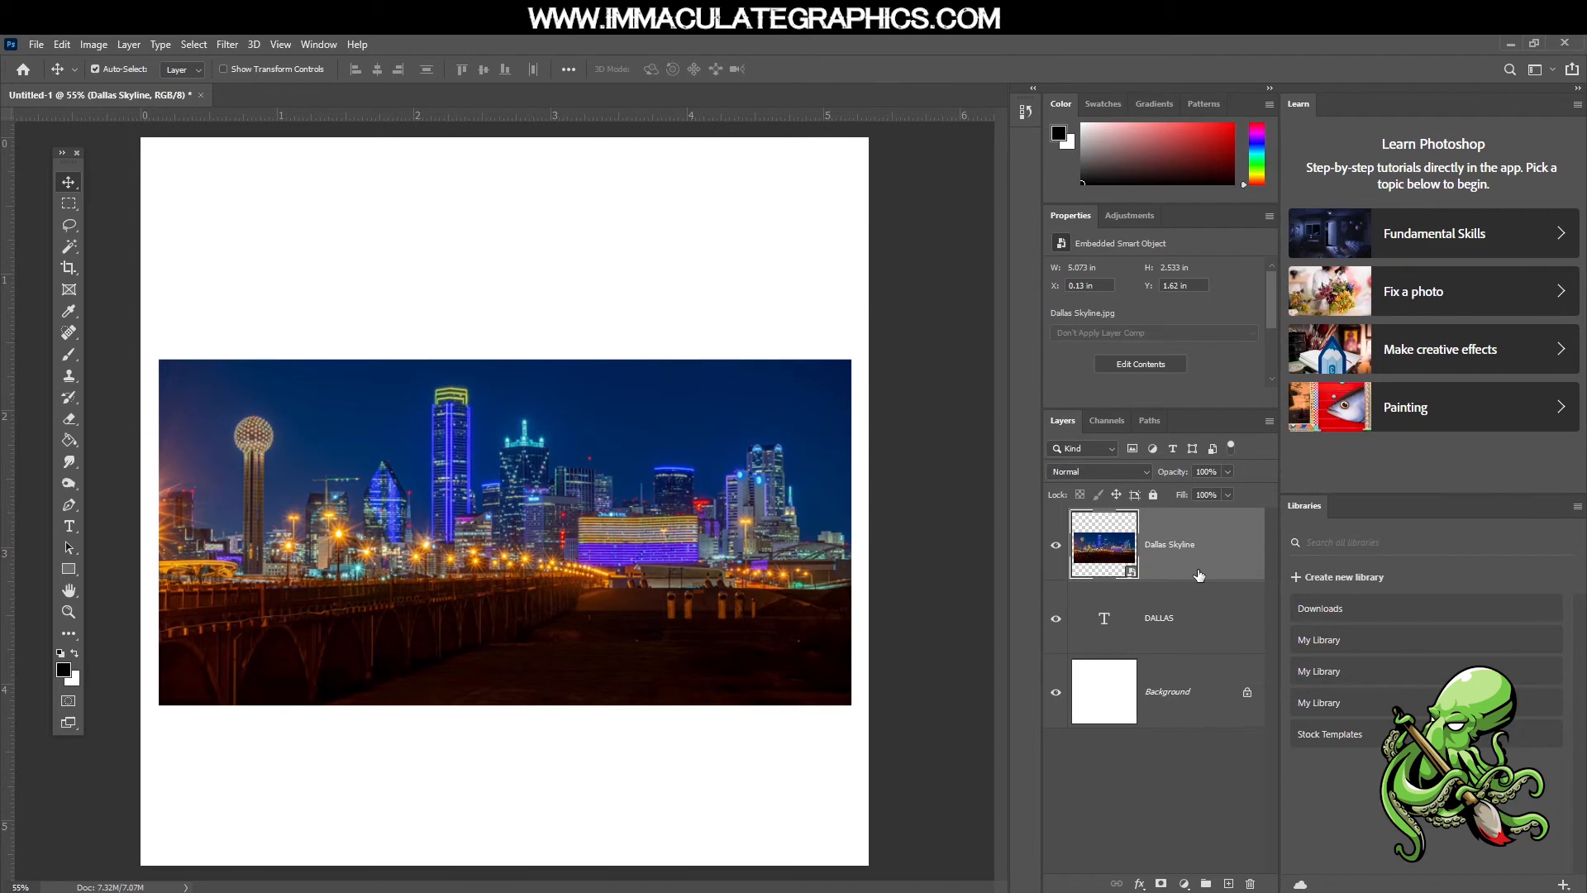
Clip the Dallas Skyline layer to the DALLAS text layer with a clipping mask
{"action": "key", "text": "alt"}
{"action": "key", "text": "alt"}
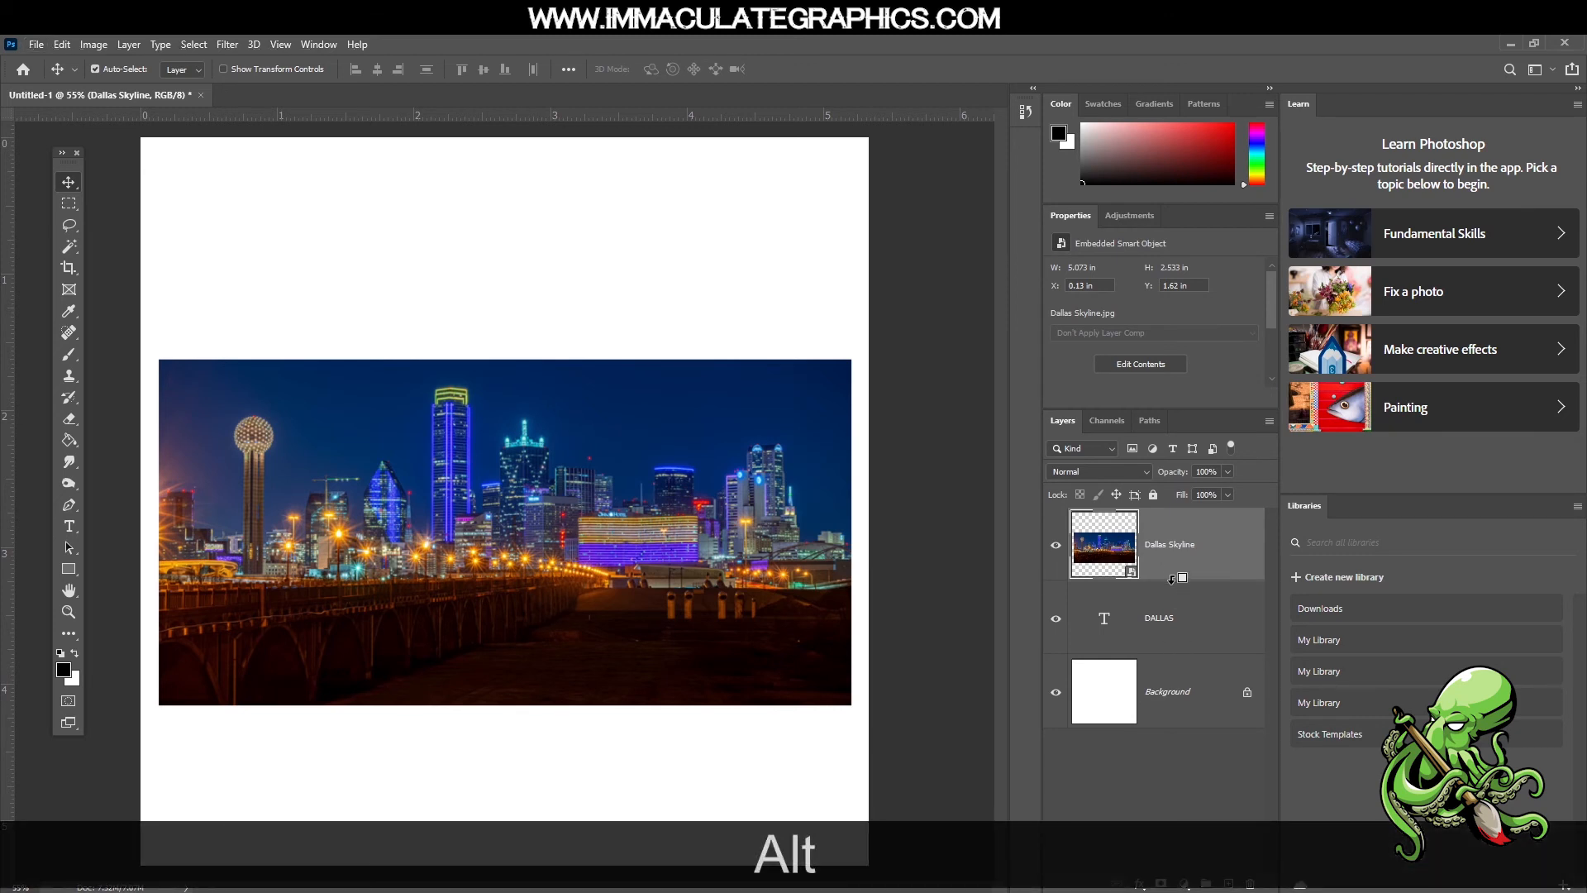
{"action": "left_click", "coordinate": [1171, 578], "text": "alt"}
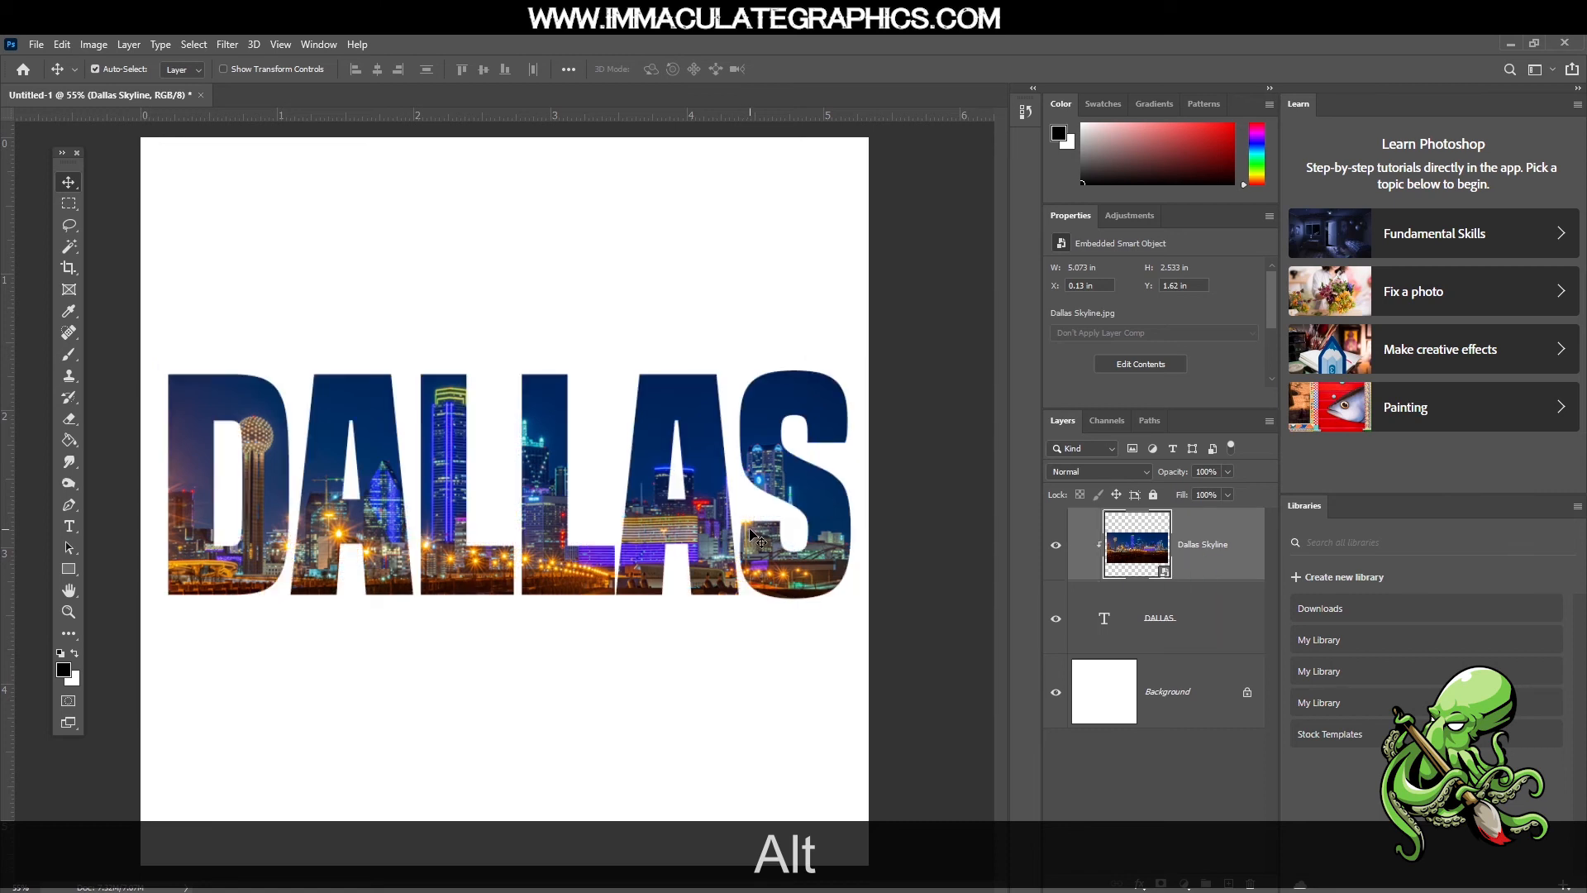
Reposition the clipped skyline photo inside the letters to about X 0.16 in, Y 1.52 in, keeping every letter filled
{"action": "key", "text": "v"}
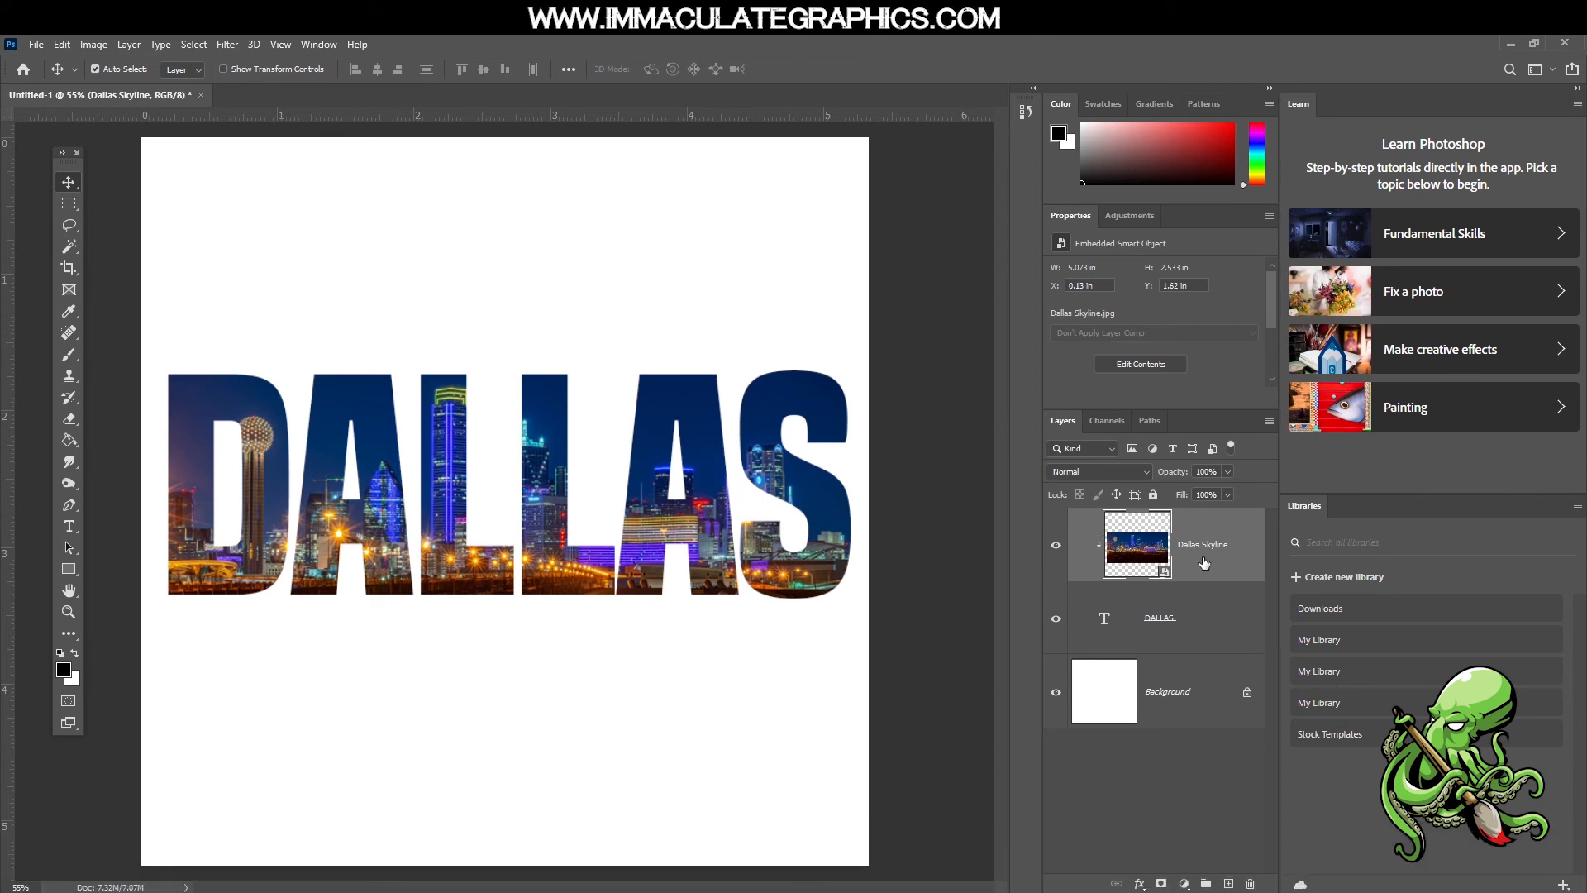
{"action": "left_click_drag", "start_coordinate": [721, 515], "coordinate": [712, 556]}
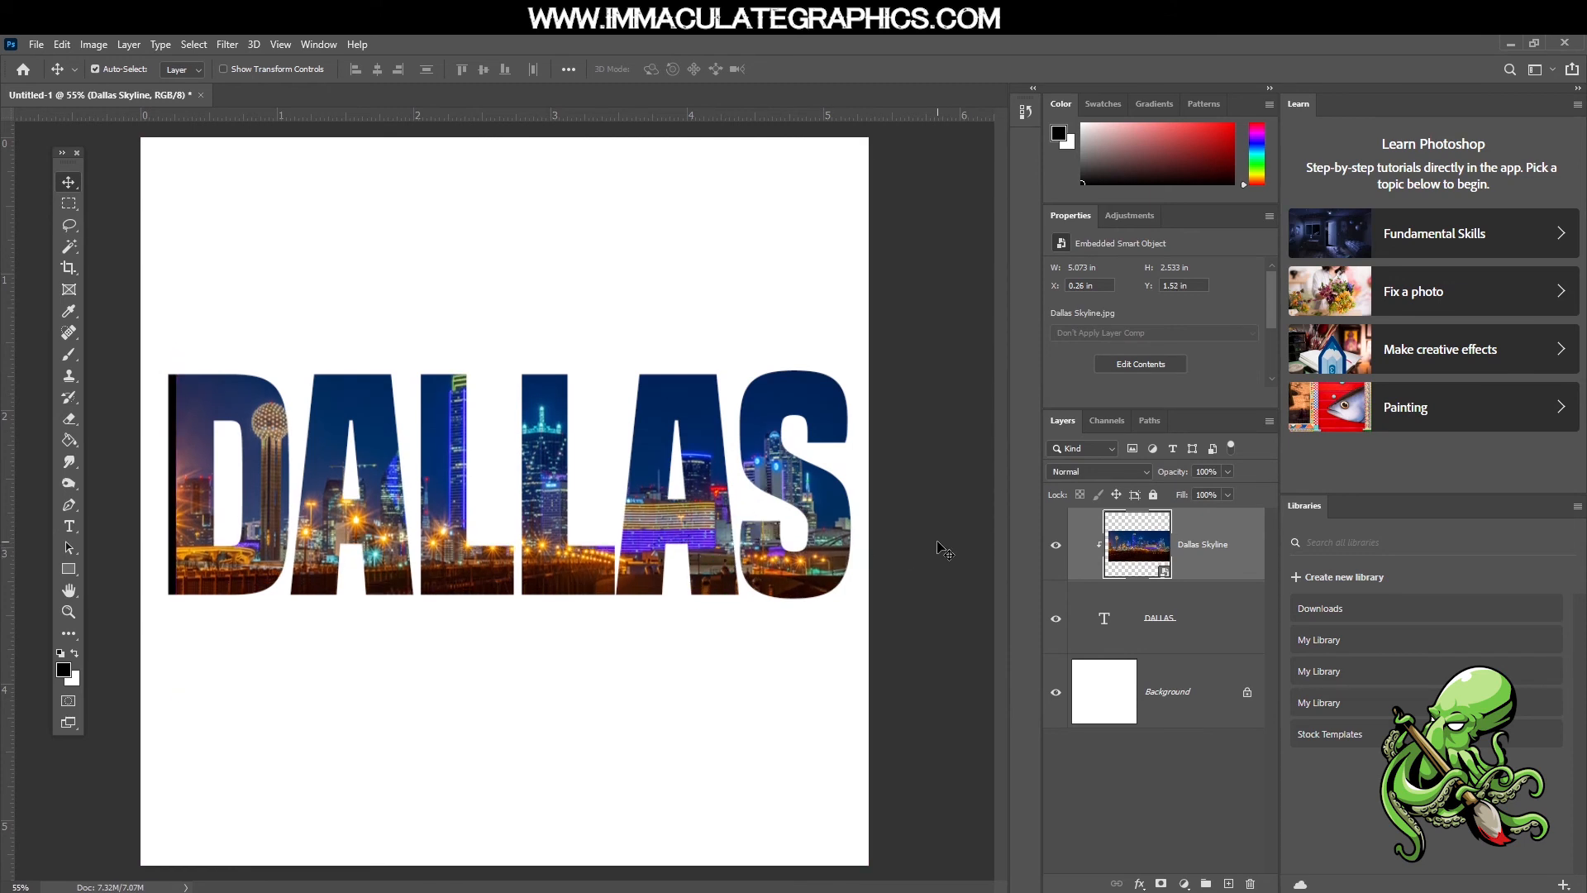
{"action": "left_click_drag", "start_coordinate": [848, 547], "coordinate": [835, 546]}
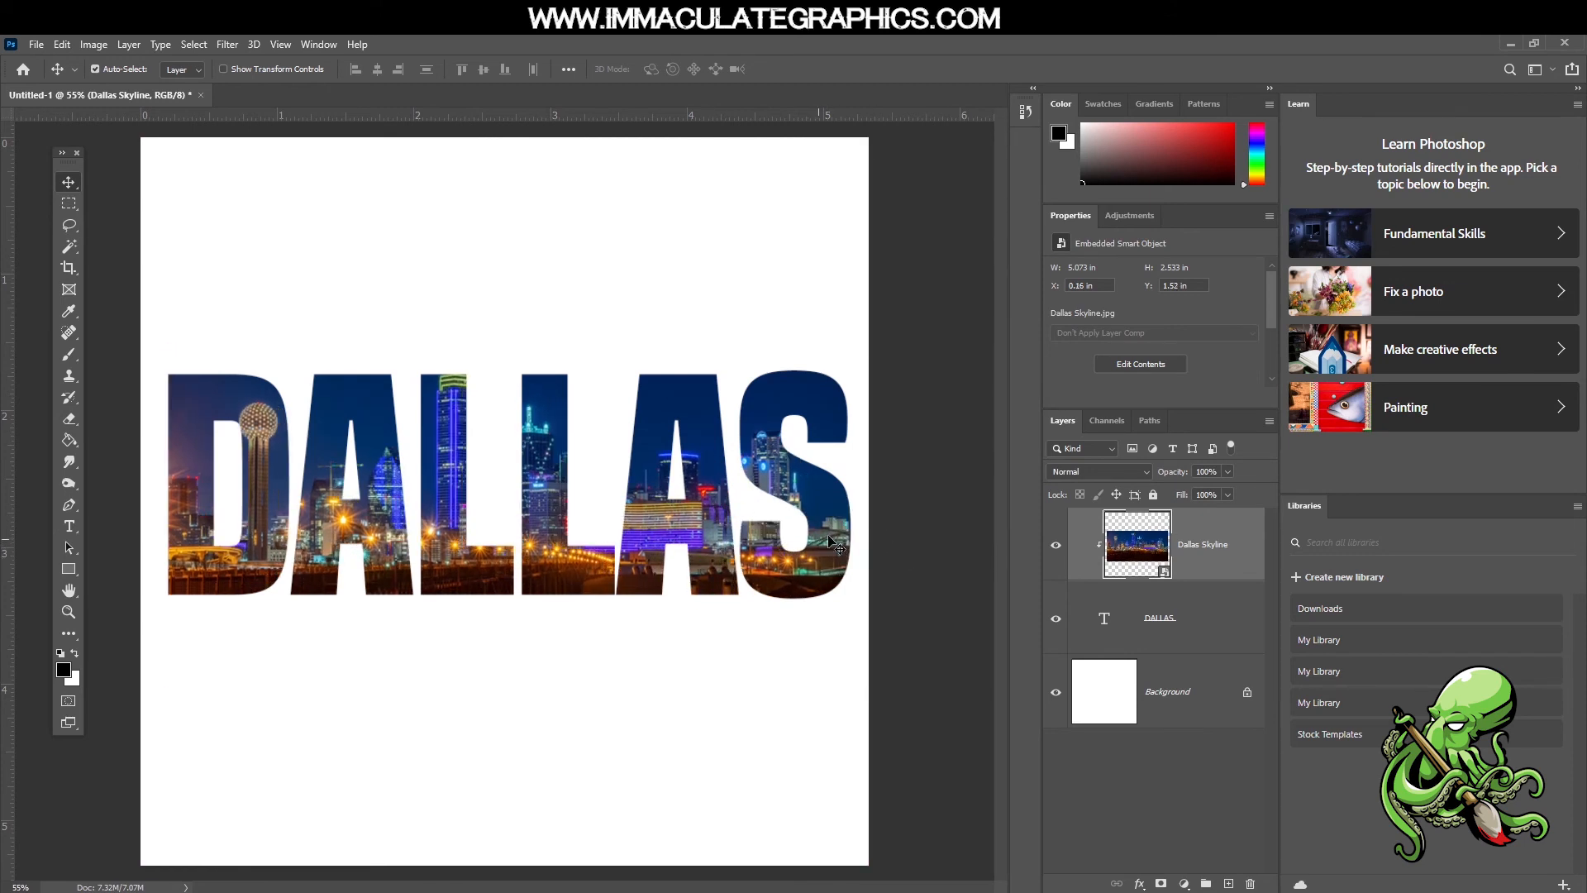